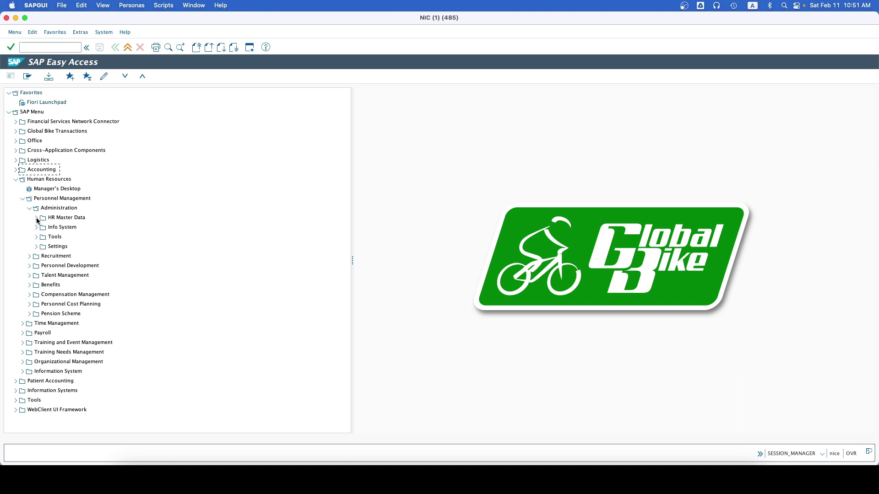
# Step: Open Personnel Actions (PA40) under HR Master Data in the Easy Access menu
pyautogui.click(36, 218)
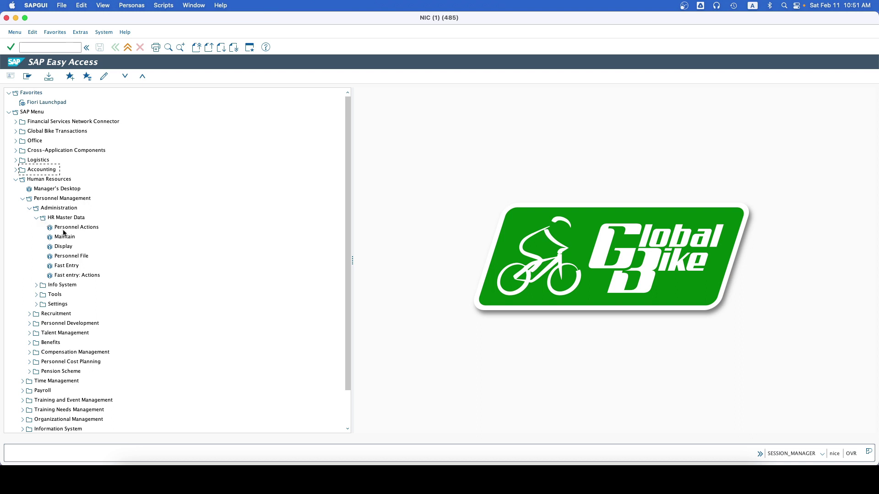
pyautogui.click(66, 227)
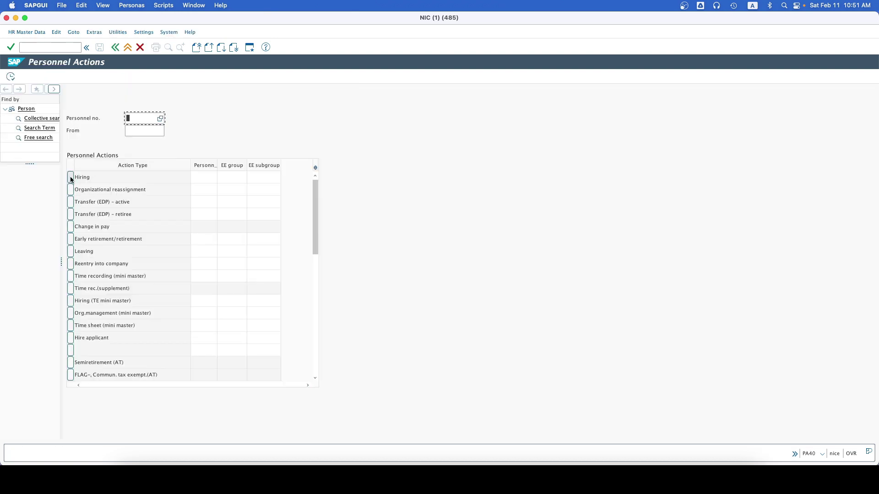
# Step: Select the Hiring action type and execute it to open the Create Actions form
pyautogui.click(71, 177)
pyautogui.click(19, 31)
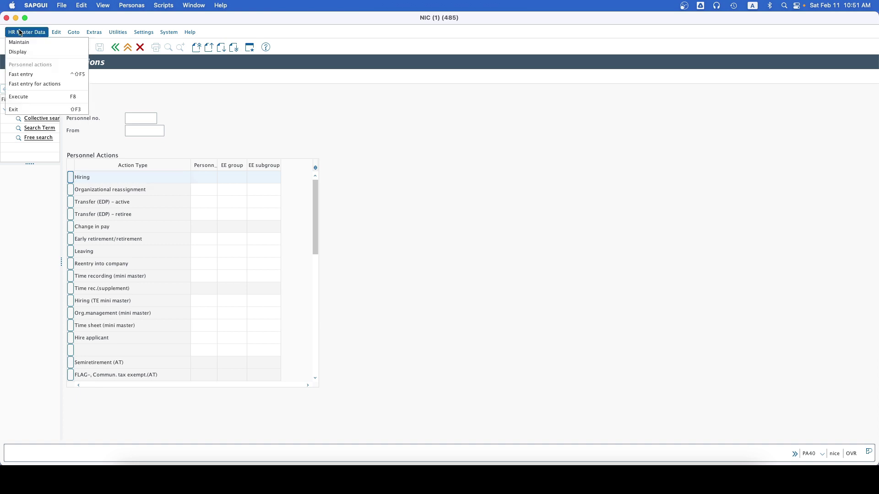
pyautogui.click(28, 97)
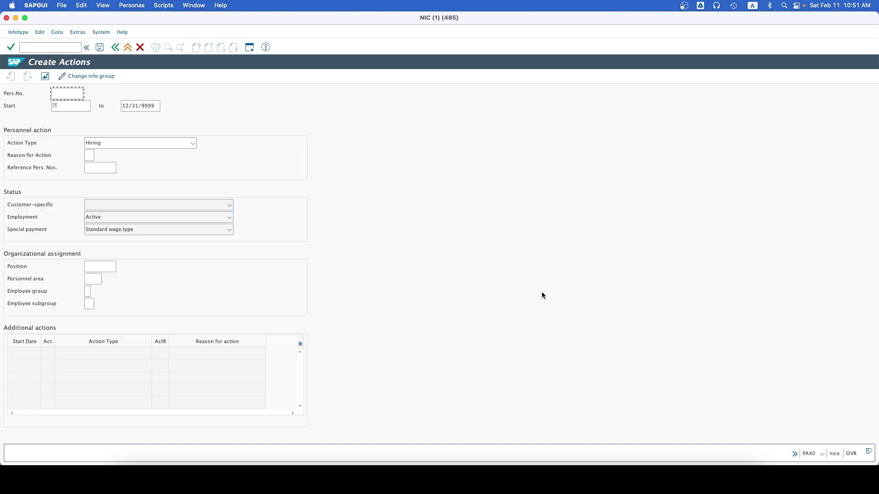
# Step: Set the hiring start date to 02/01/2023 from the calendar
pyautogui.click(82, 107)
pyautogui.click(93, 107)
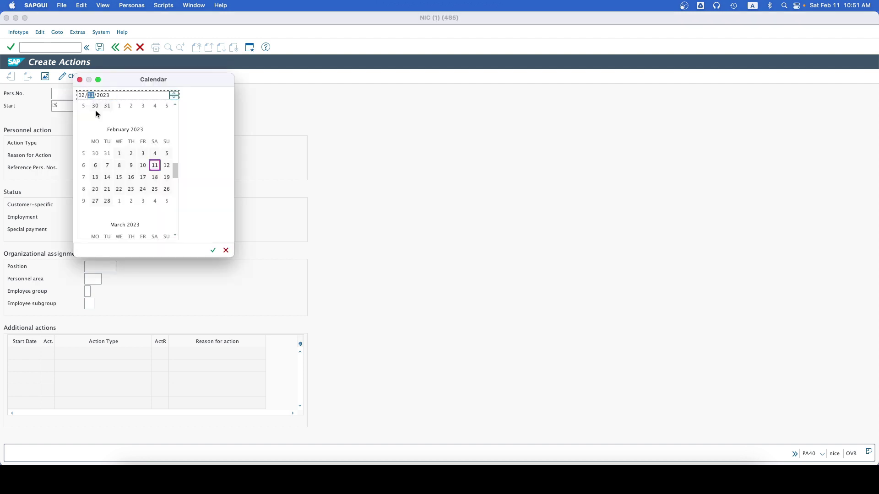
pyautogui.doubleClick(118, 154)
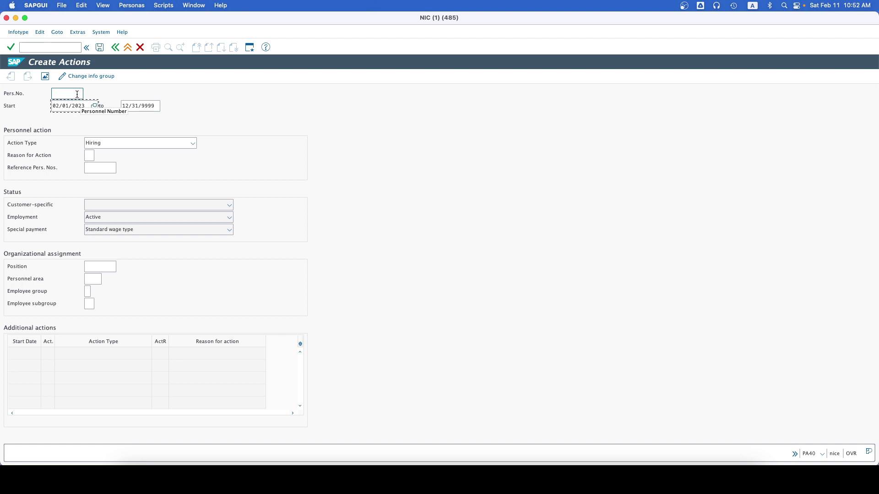
pyautogui.click(77, 94)
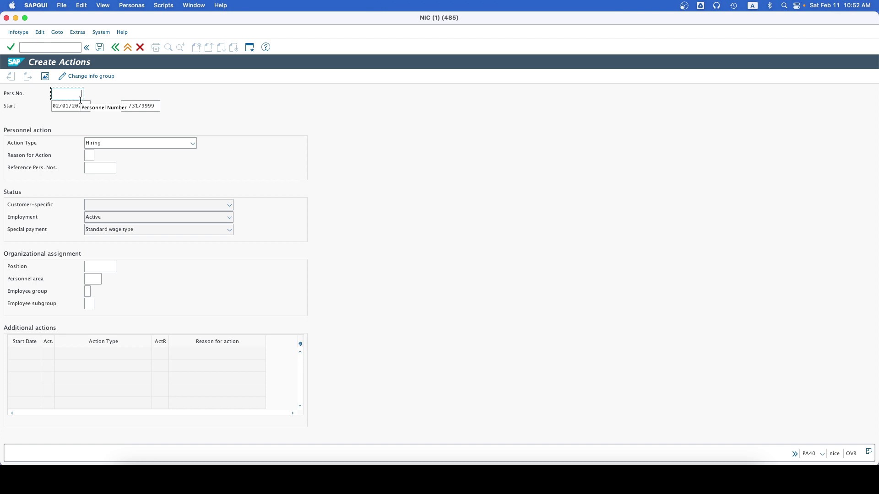
pyautogui.click(118, 267)
# Step: Fill the Position with 50004220, the 007 Marketing Manager, from the position search
pyautogui.click(120, 268)
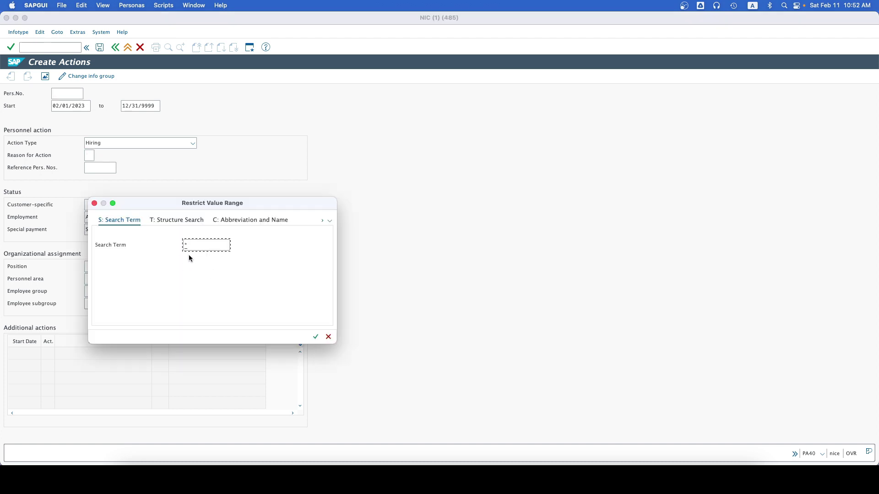
pyautogui.press('Return')
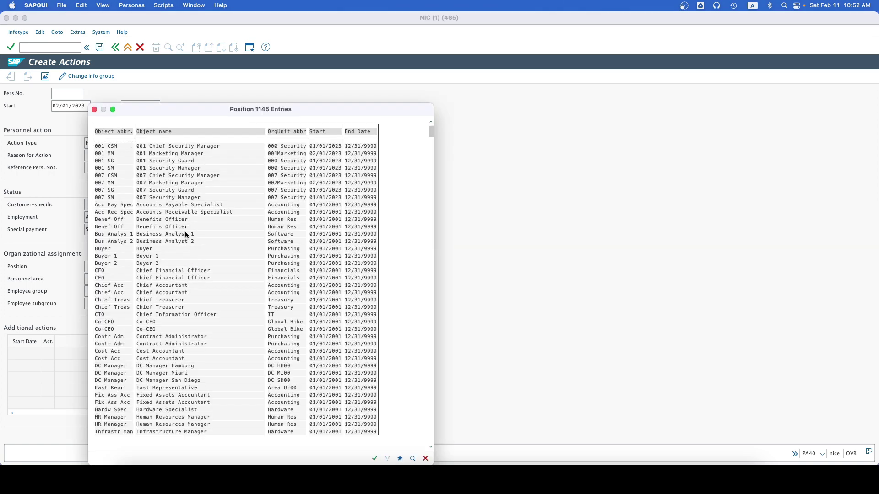
pyautogui.click(137, 183)
pyautogui.doubleClick(163, 183)
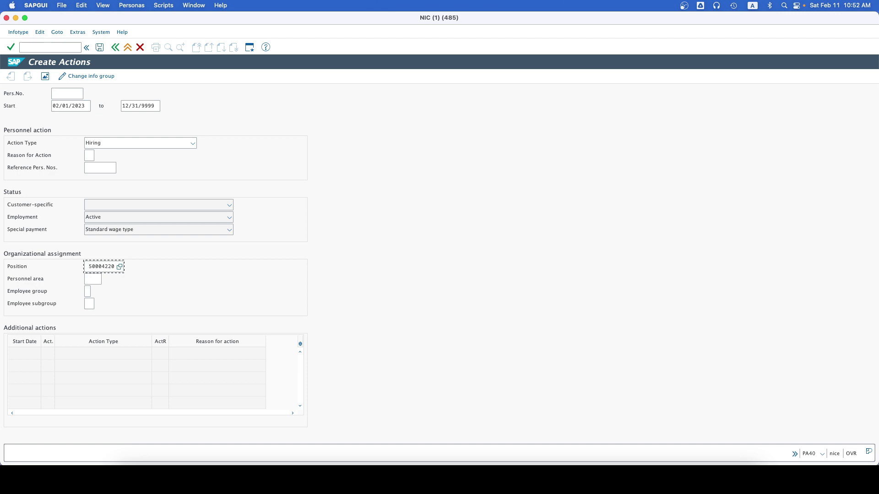
pyautogui.click(94, 280)
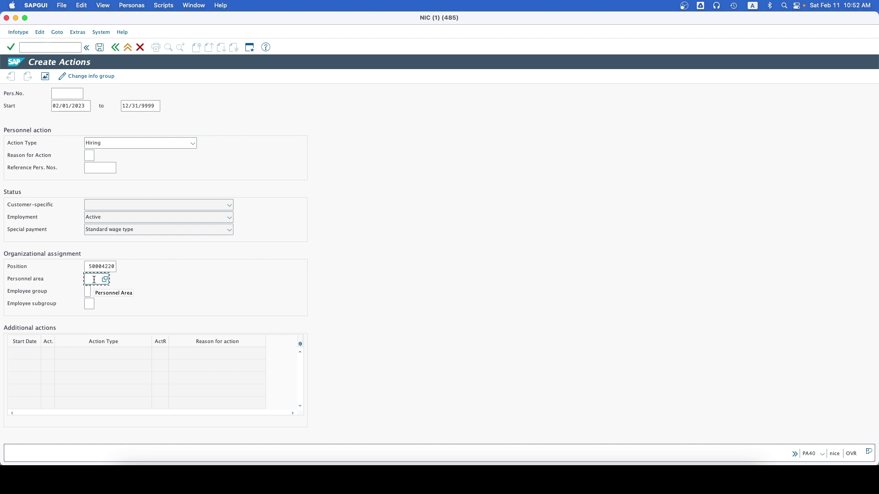
# Step: Enter personnel area HH00, employee group 1 and subgroup DS, then save the hiring action
pyautogui.write('HH')
pyautogui.write('10')
pyautogui.click(86, 292)
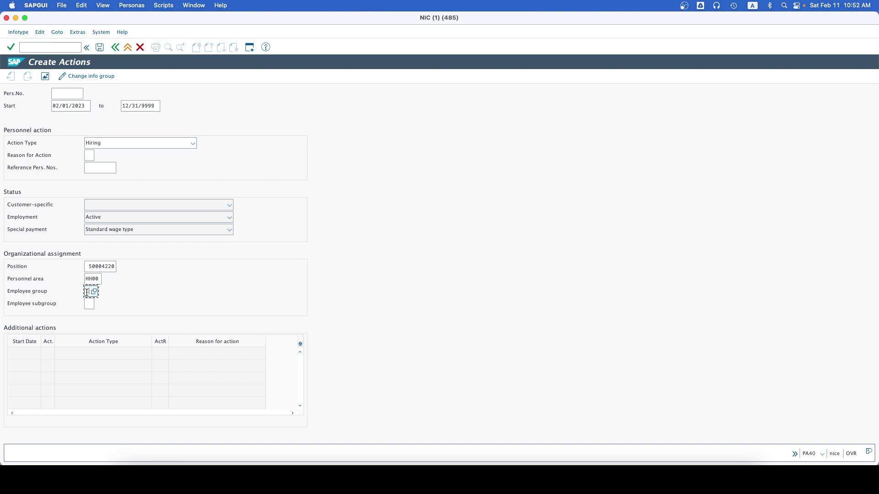
pyautogui.write('1')
pyautogui.click(88, 304)
pyautogui.click(100, 306)
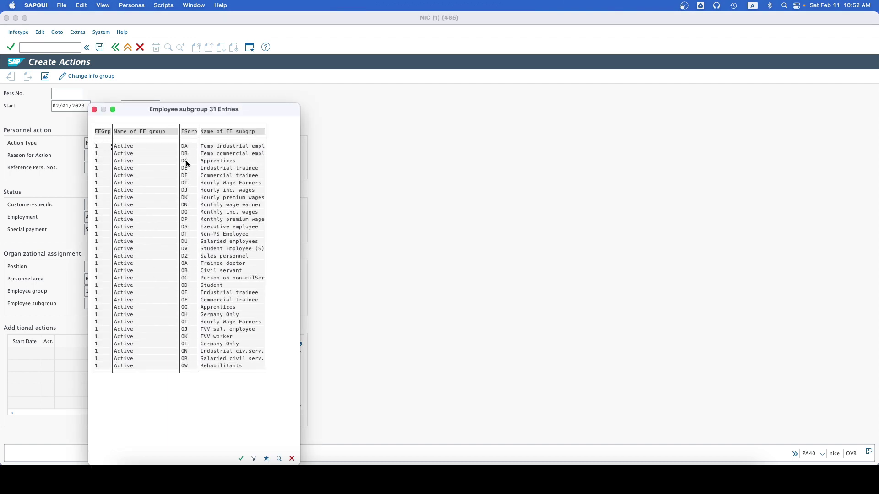
pyautogui.doubleClick(185, 227)
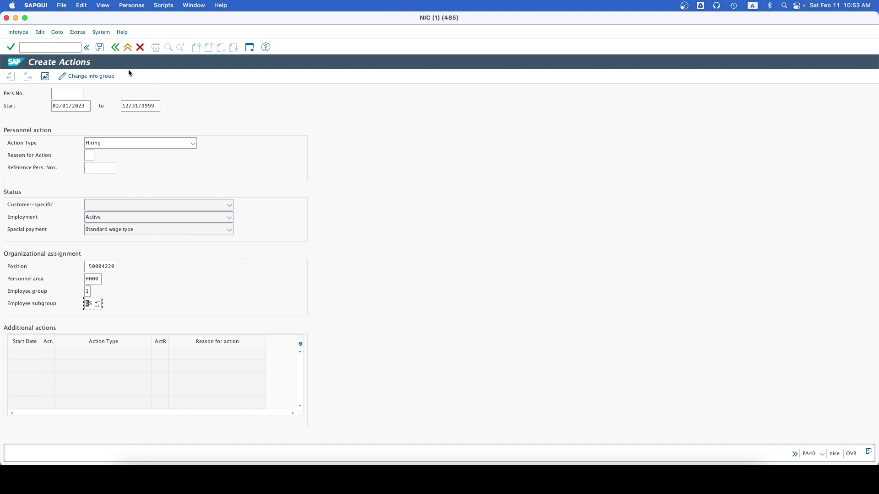
pyautogui.click(100, 52)
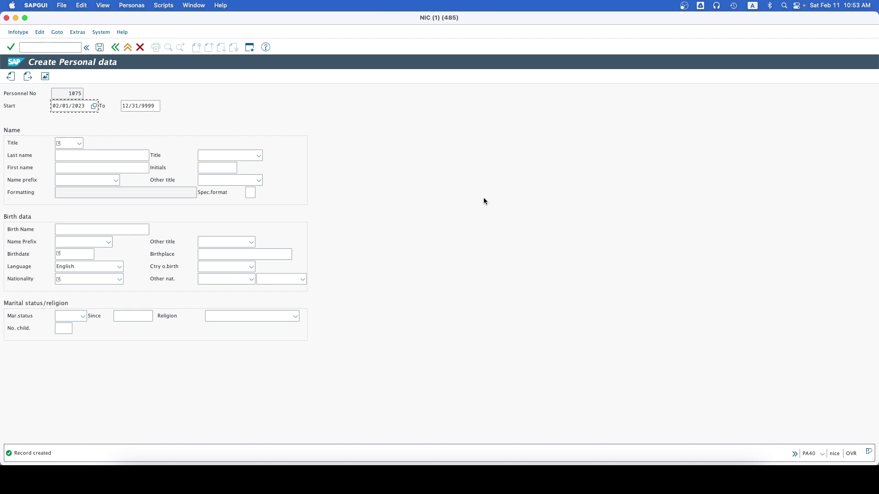
# Step: Enter a last name and set the title to Miss
pyautogui.click(67, 157)
pyautogui.write('KEN')
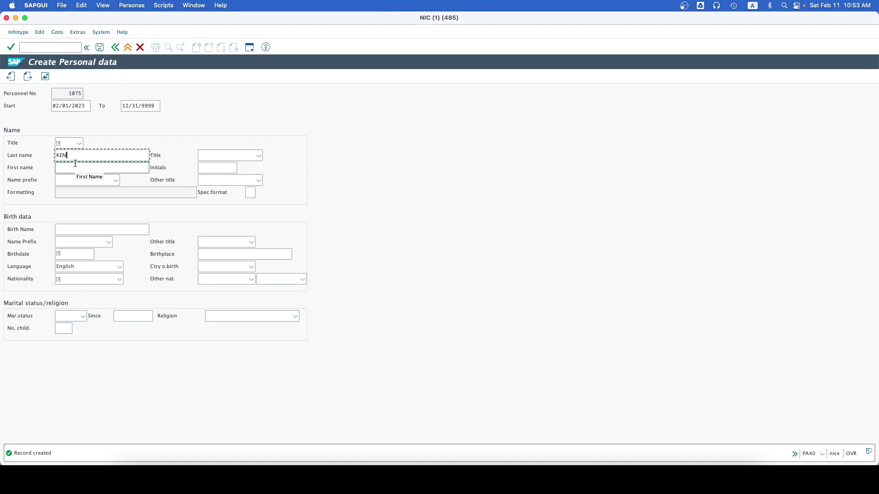
pyautogui.press('BackSpace')
pyautogui.press('BackSpace')
pyautogui.write('en')
pyautogui.click(64, 143)
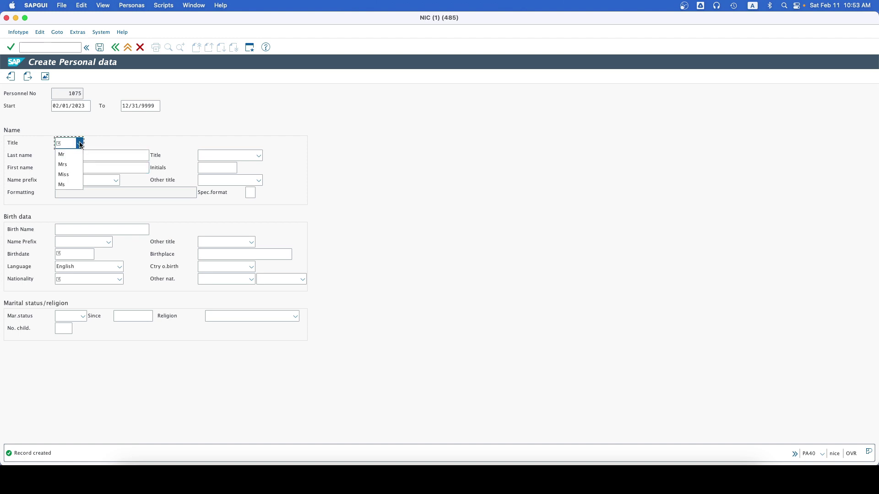
pyautogui.click(67, 176)
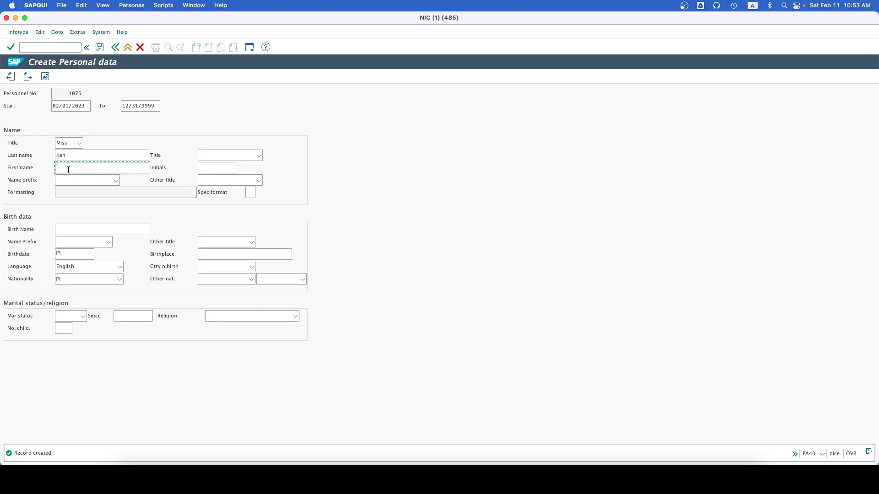
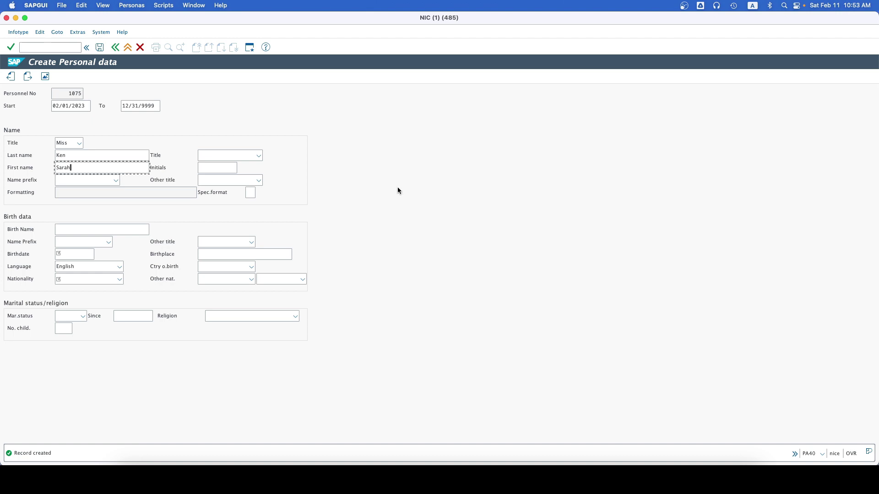
# Step: Enter the employee's first name and replace the last name with the correct one
pyautogui.click(66, 155)
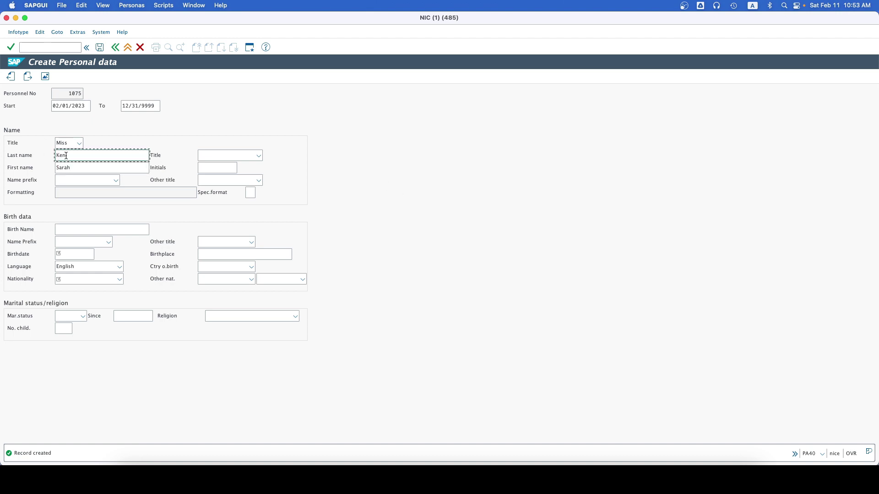
pyautogui.doubleClick(66, 156)
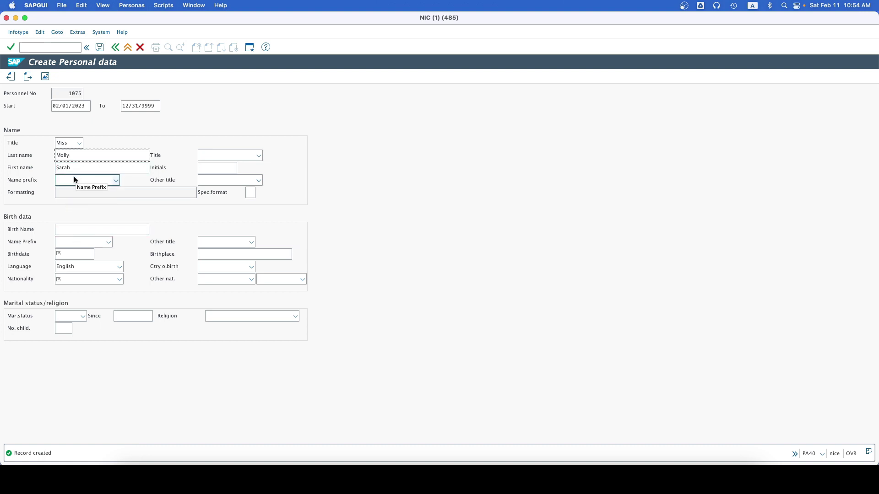
pyautogui.click(103, 280)
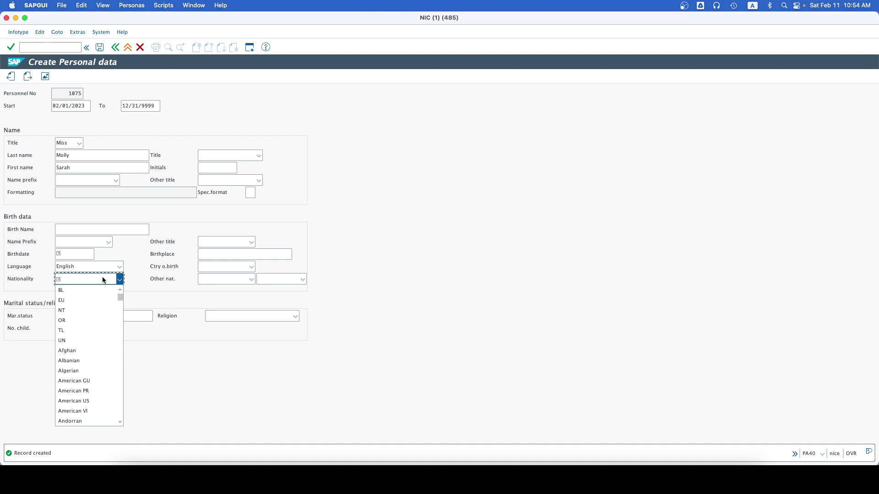
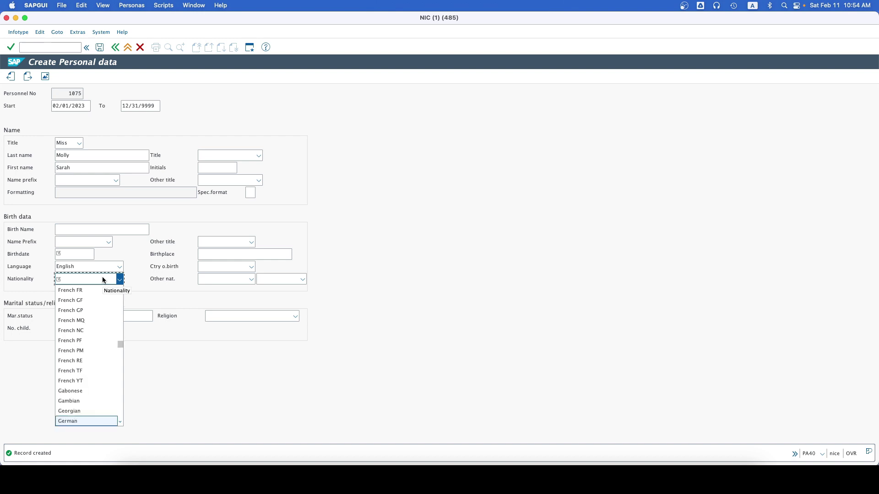
pyautogui.press('Return')
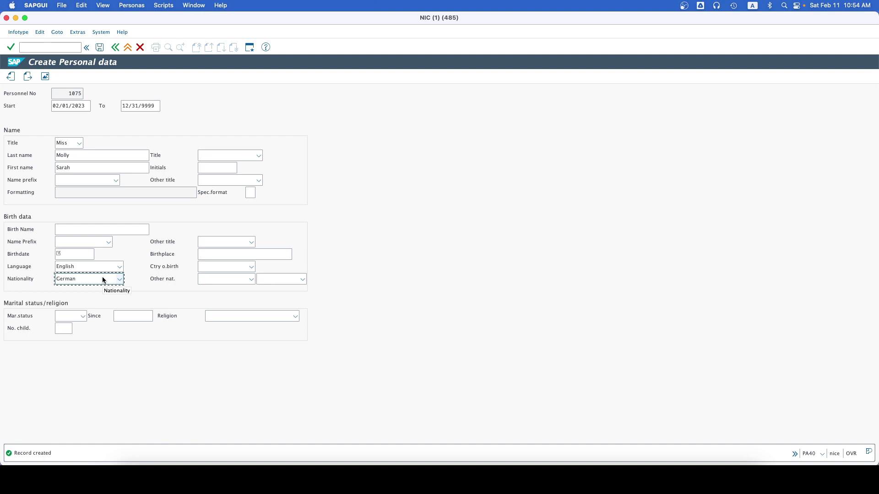
pyautogui.click(72, 255)
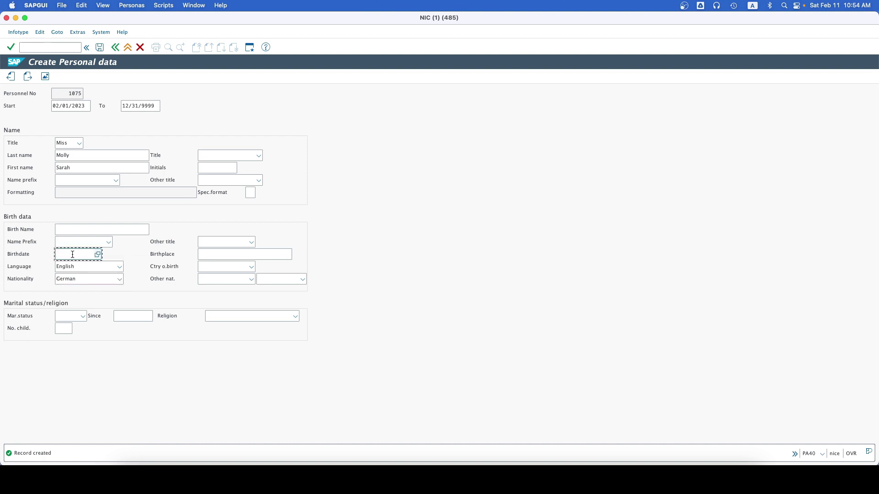
pyautogui.write('03/26/1983')
pyautogui.click(100, 47)
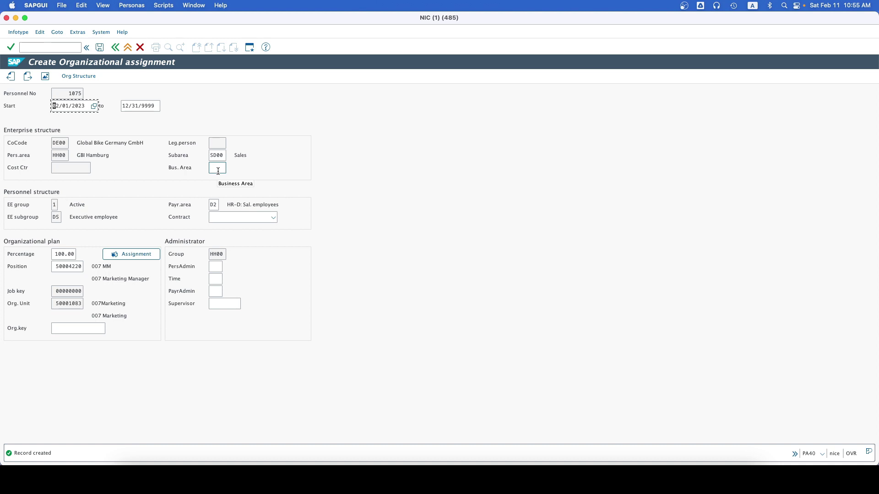
# Step: Choose contract Worker, Others and save the organizational assignment
pyautogui.click(257, 218)
pyautogui.click(258, 219)
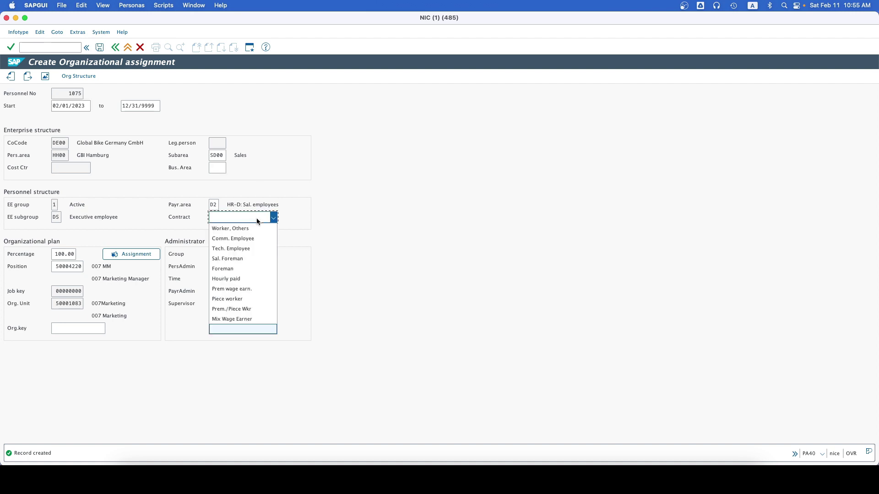
pyautogui.click(247, 228)
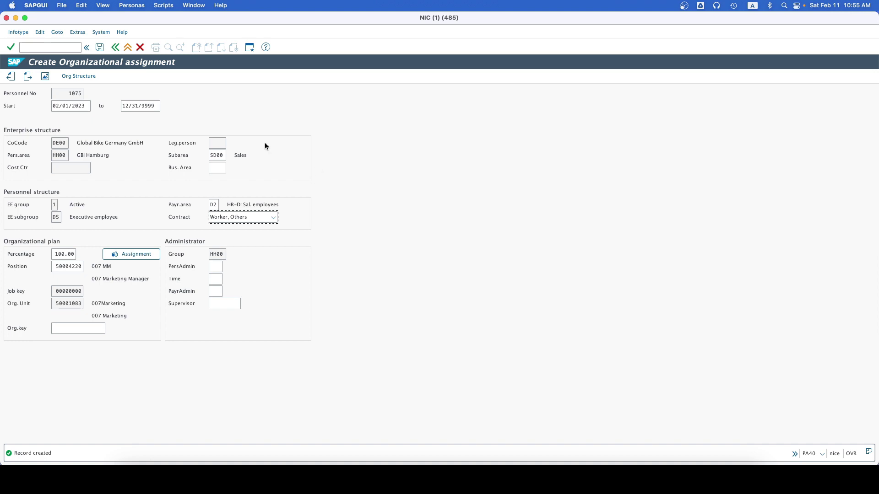
pyautogui.click(100, 48)
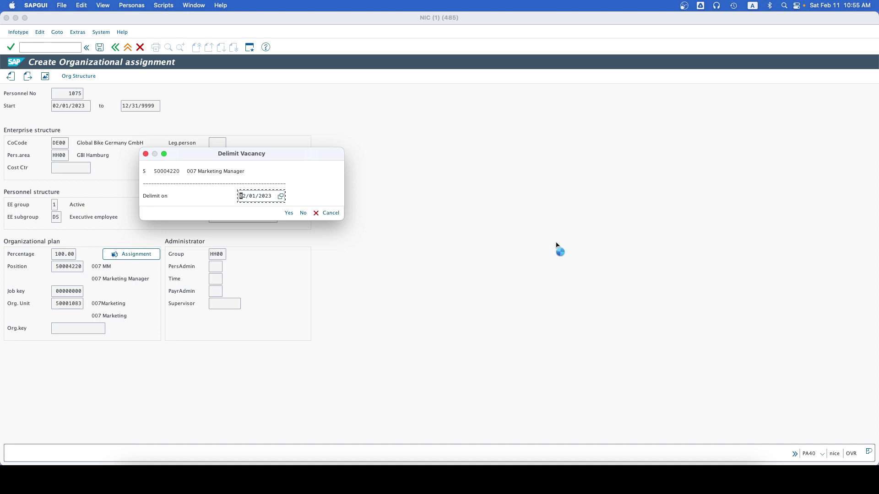
# Step: Confirm delimiting the vacancy for position 50004220
pyautogui.click(289, 213)
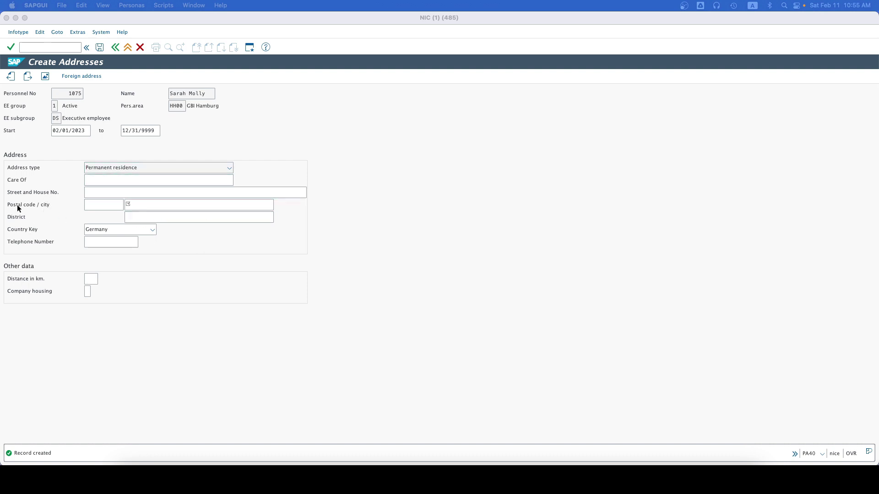
# Step: Enter the employee's street and house number, postal code and city
pyautogui.click(85, 194)
pyautogui.write('1')
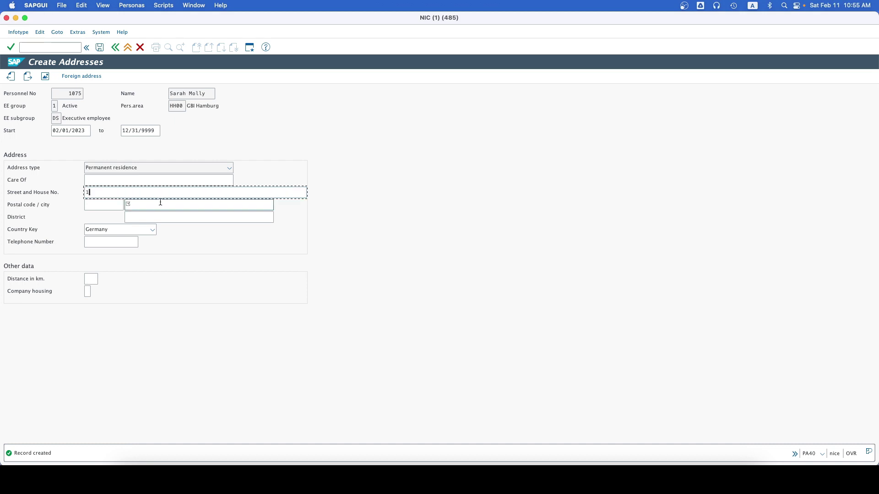
pyautogui.write('23 Main Street')
pyautogui.click(101, 204)
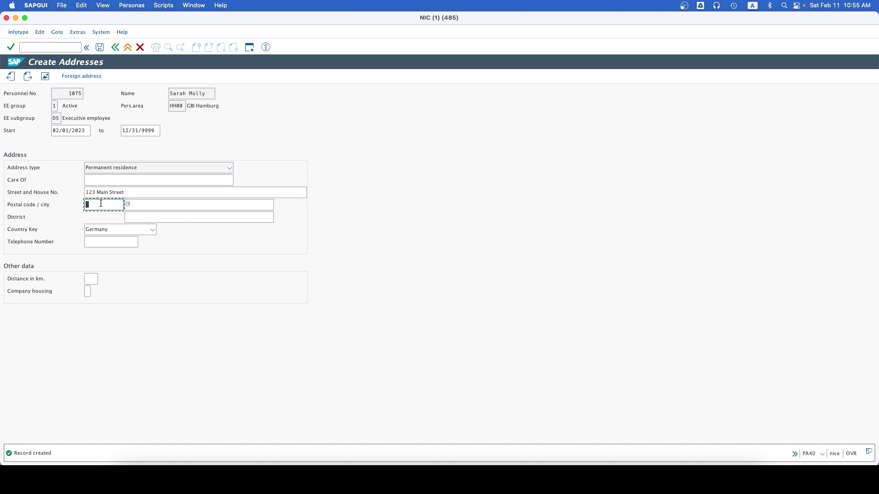
pyautogui.write('24103')
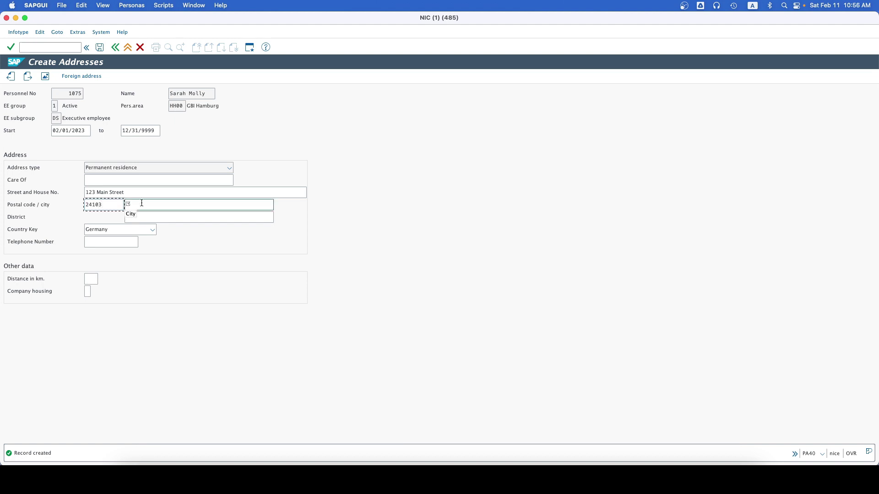
pyautogui.click(147, 203)
pyautogui.write('Kiel')
# Step: Save the Addresses record, then save the planned working time with work schedule rule NORM
pyautogui.click(99, 47)
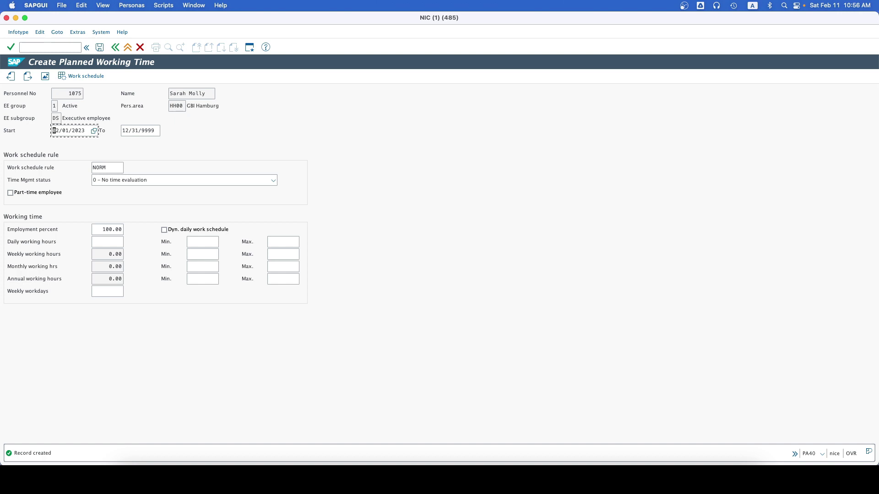
pyautogui.click(100, 48)
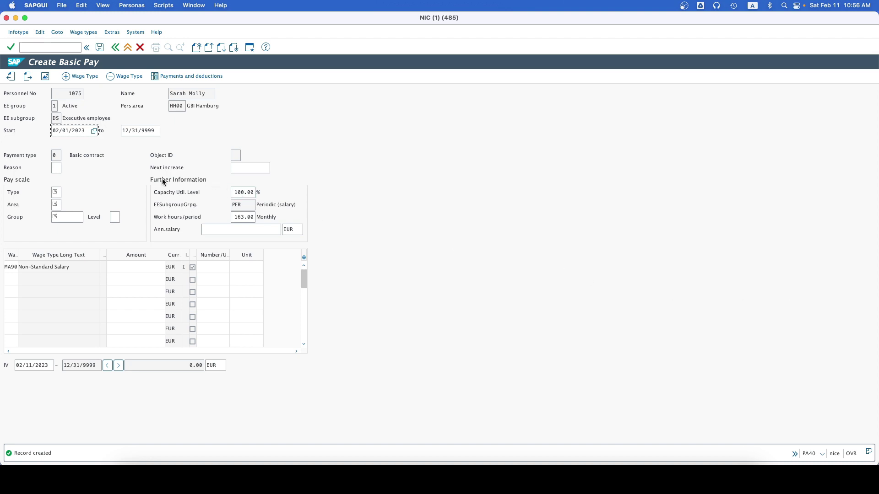
# Step: Set the pay scale type to 90 Festgehälter from the value list
pyautogui.click(55, 193)
pyautogui.write('90')
pyautogui.click(65, 192)
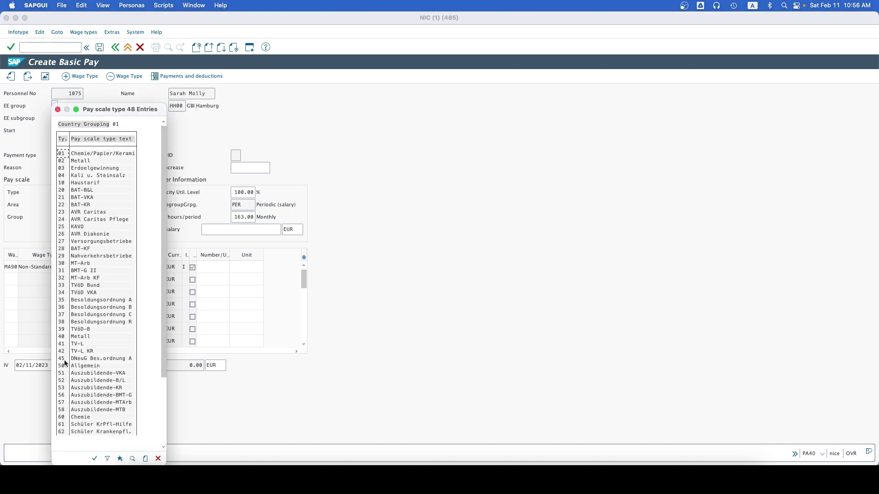
pyautogui.scroll(-5, 71, 377)
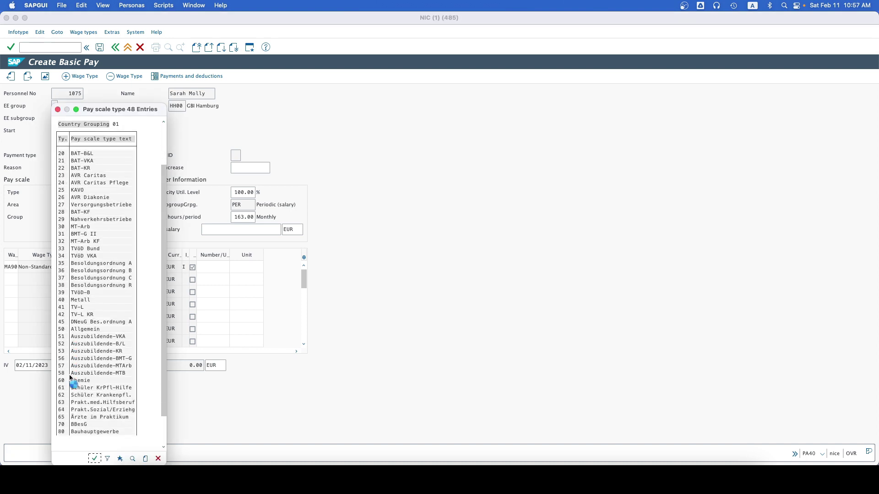
pyautogui.scroll(-1, 71, 377)
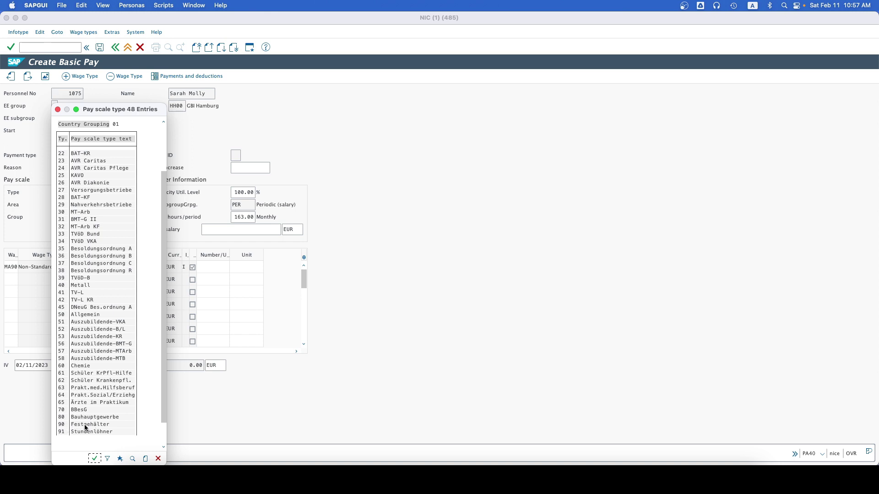
pyautogui.click(61, 424)
pyautogui.doubleClick(62, 425)
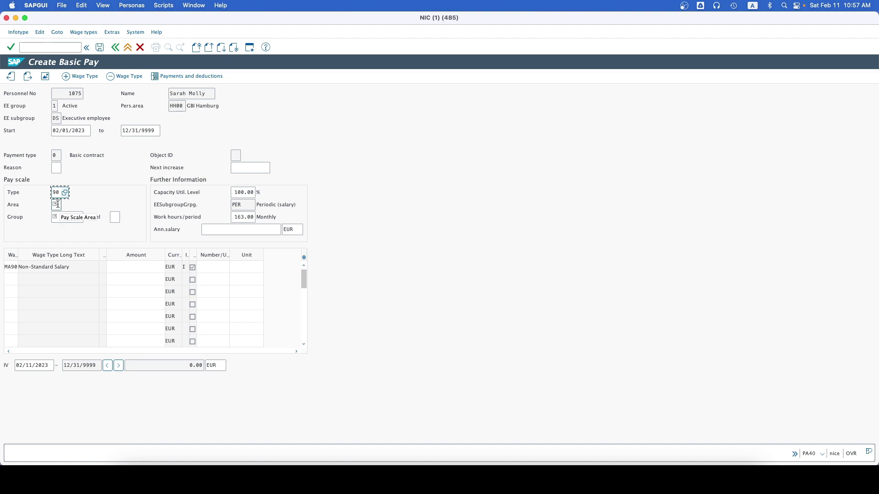
# Step: Enter the pay scale area, group 001 and level 01, then save the 3,500.00 EUR basic pay
pyautogui.click(58, 205)
pyautogui.write('01')
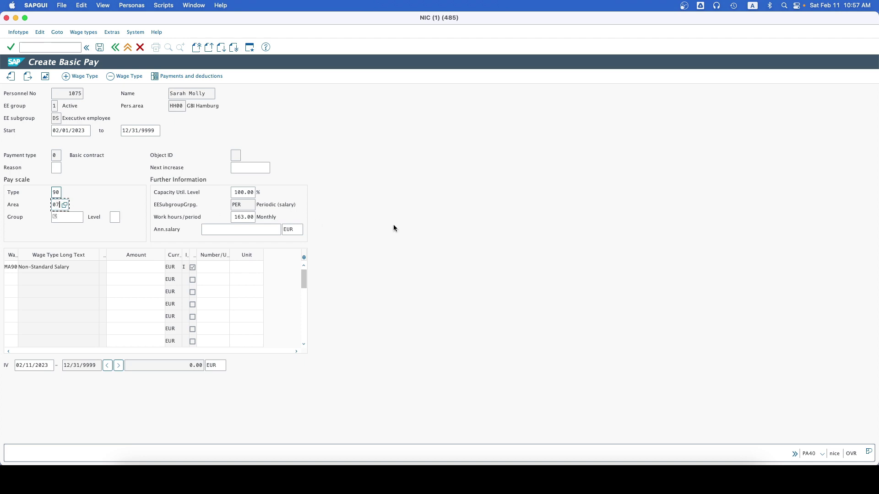
pyautogui.click(71, 215)
pyautogui.write('001')
pyautogui.click(116, 218)
pyautogui.write('01')
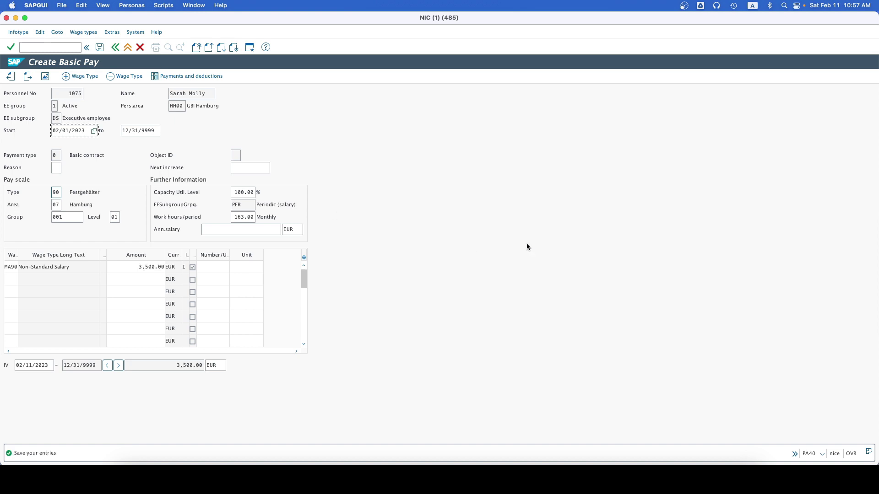
pyautogui.moveTo(22, 255); pyautogui.dragTo(44, 254)
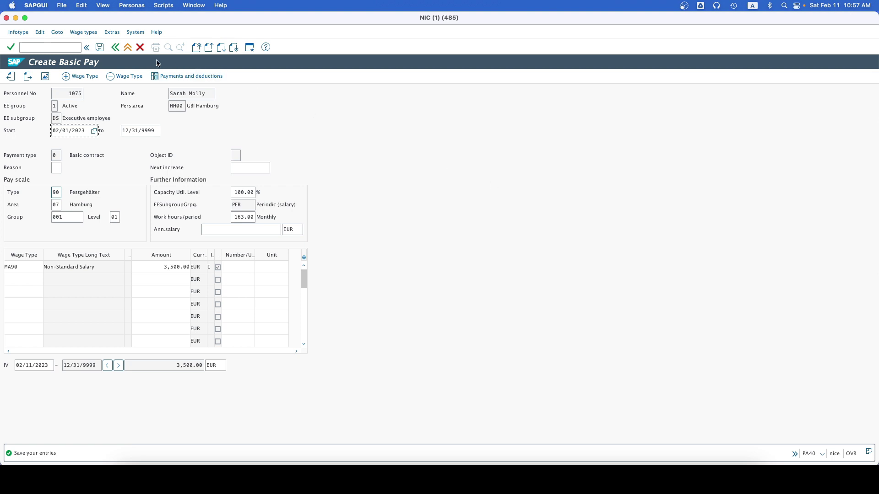
pyautogui.click(100, 48)
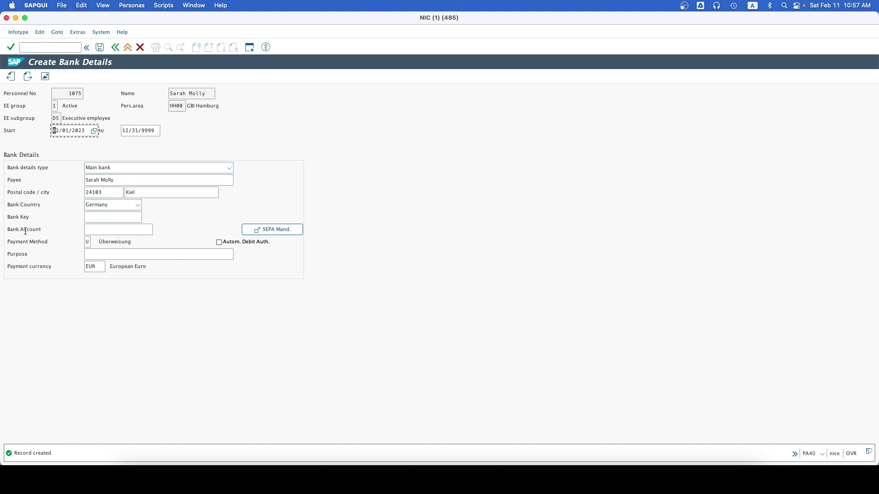
# Step: Enter bank key 12030007, the bank account number and purpose Salary, then save the bank details
pyautogui.click(108, 218)
pyautogui.write('12')
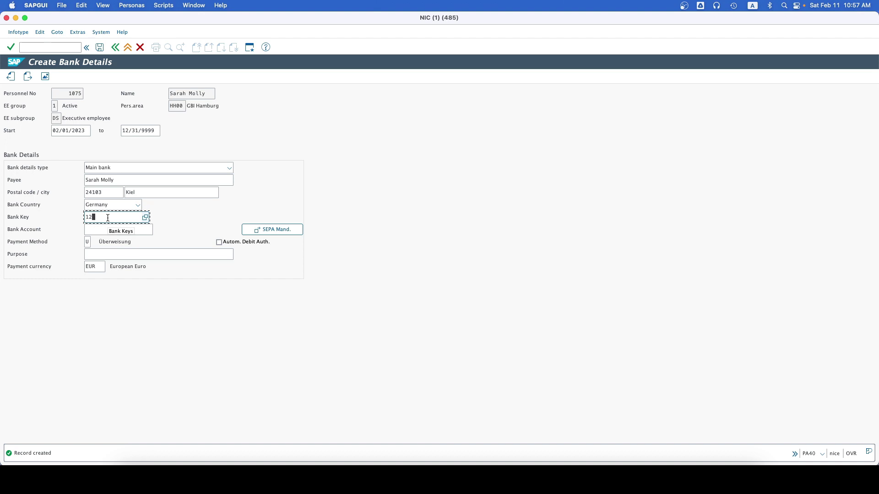
pyautogui.write('030007')
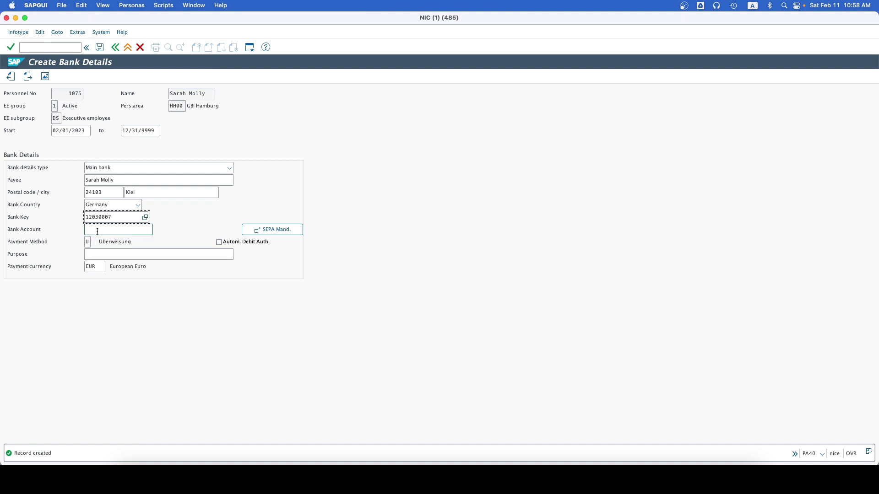
pyautogui.click(99, 231)
pyautogui.write('12345678')
pyautogui.click(127, 255)
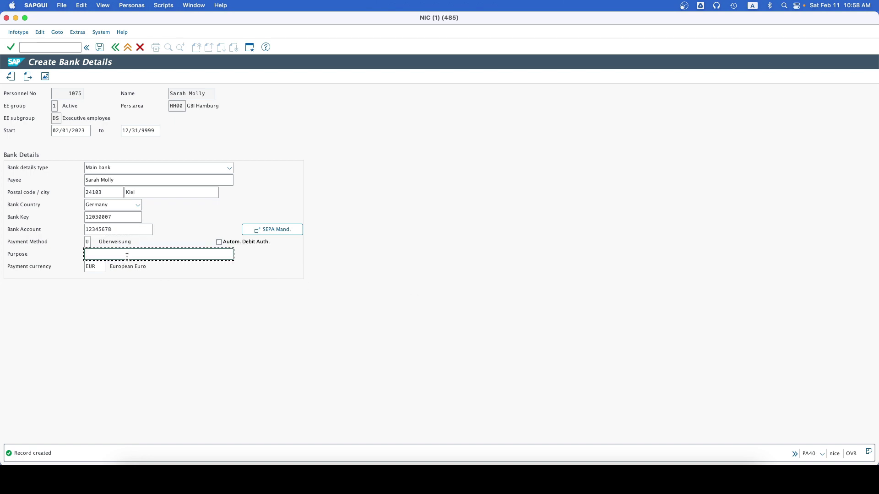
pyautogui.write('Salary')
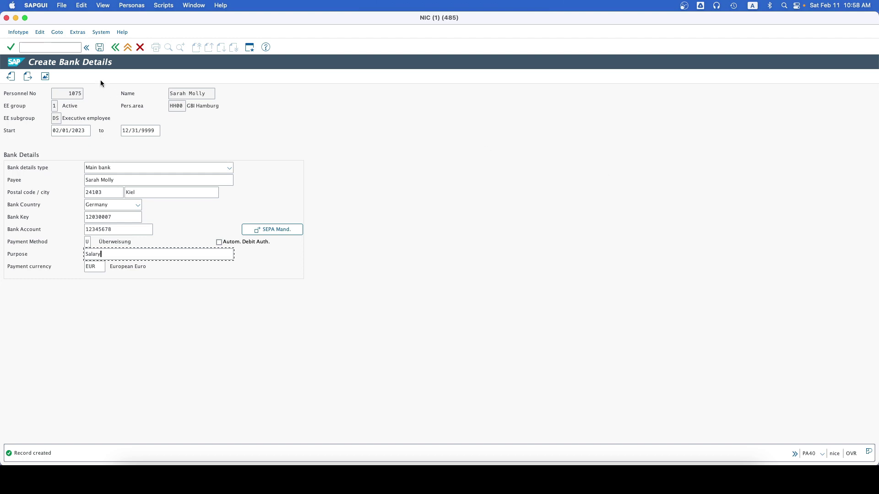
pyautogui.click(99, 48)
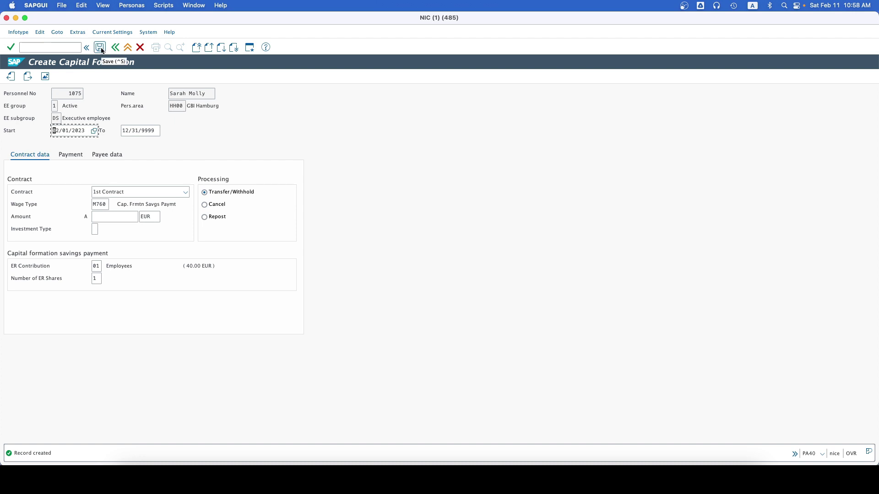
# Step: Give the capital formation record wage type M760, amount 26 EUR and investment type 2
pyautogui.click(100, 48)
pyautogui.click(113, 216)
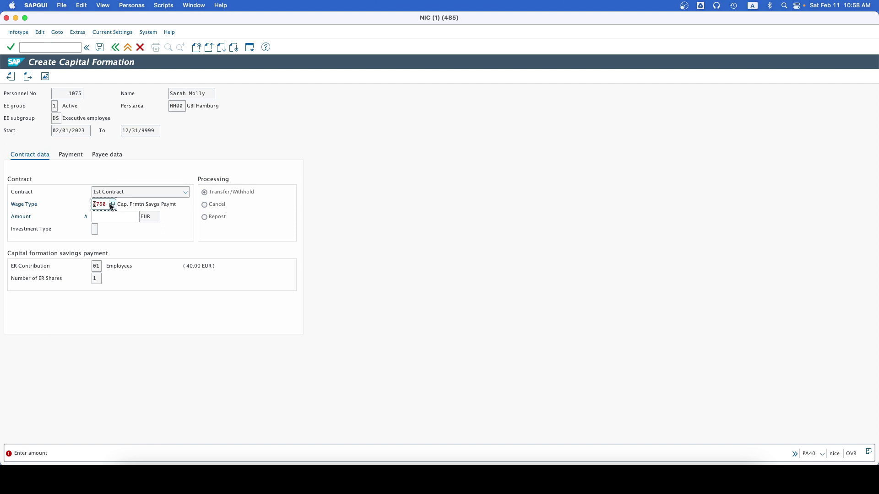
pyautogui.click(112, 205)
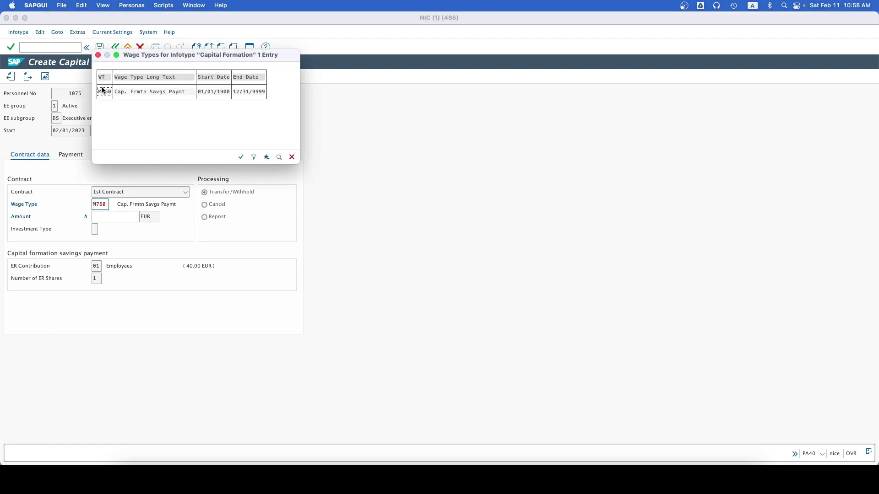
pyautogui.doubleClick(103, 92)
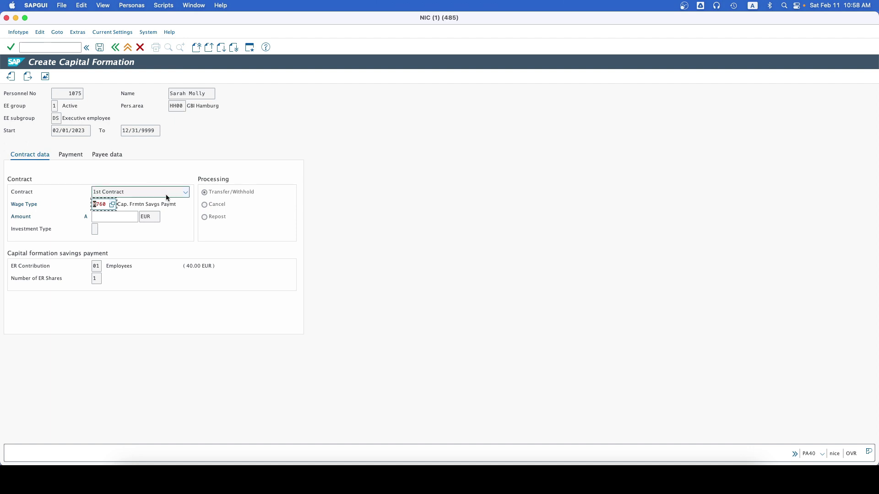
pyautogui.click(122, 215)
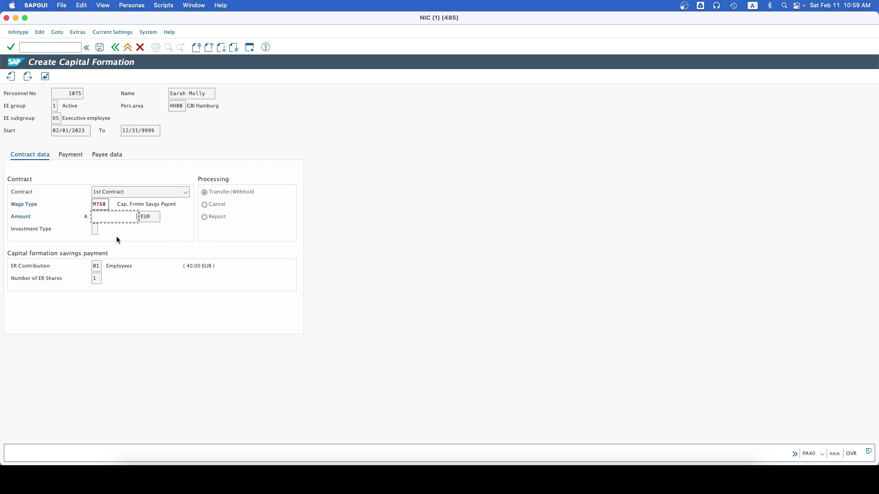
pyautogui.write('26')
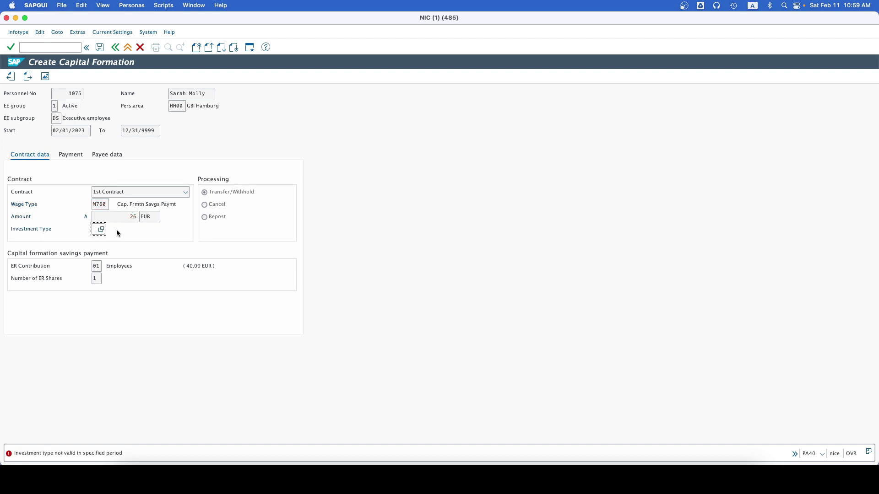
pyautogui.write('2')
pyautogui.press('Return')
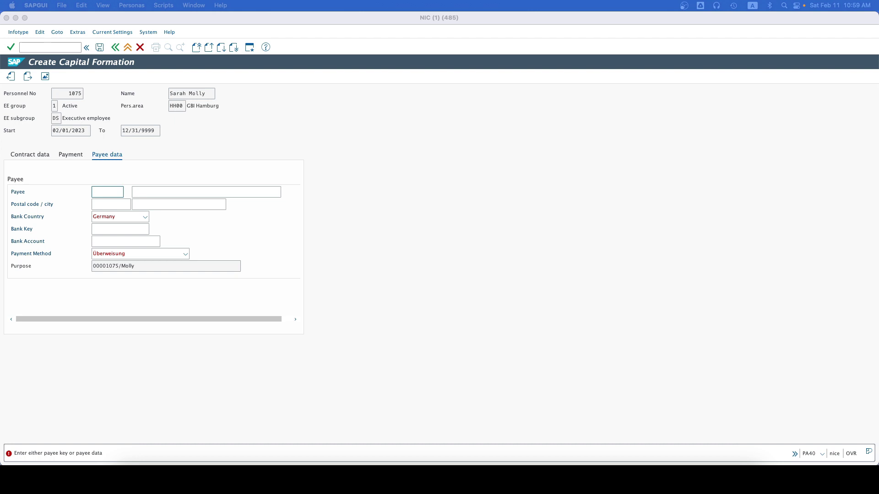
# Step: Choose Badenia Bausparkasse (DBADENIA) as the capital formation payee
pyautogui.click(105, 195)
pyautogui.click(128, 193)
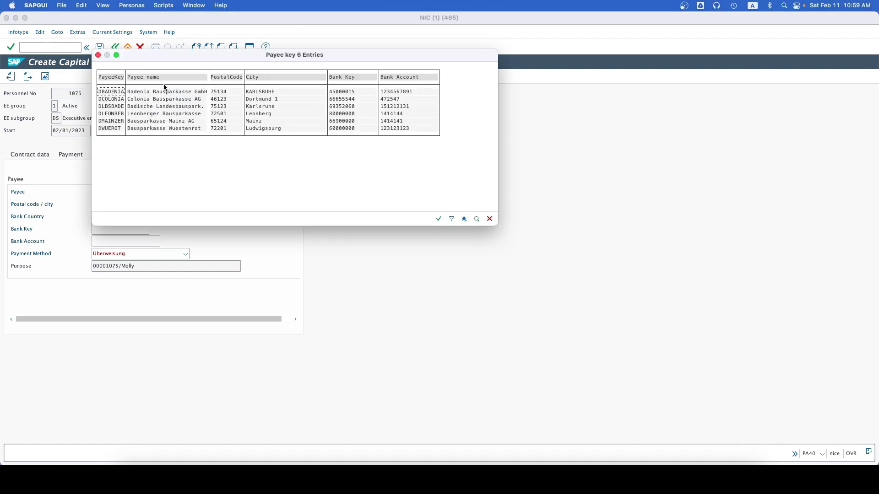
pyautogui.click(199, 93)
pyautogui.doubleClick(152, 93)
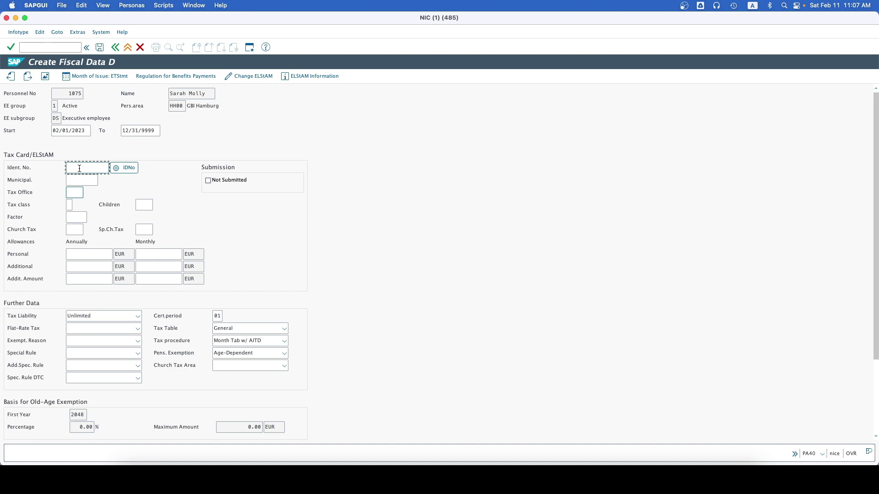
# Step: Paste the employee's tax ID number and enter municipality code 01002000
pyautogui.press('super+v')
pyautogui.click(79, 179)
pyautogui.write('012')
pyautogui.press('BackSpace')
pyautogui.write('002000')
# Step: Enter tax office 2119, tax class I and church tax 00
pyautogui.click(76, 192)
pyautogui.write('2119')
pyautogui.click(69, 204)
pyautogui.write('1')
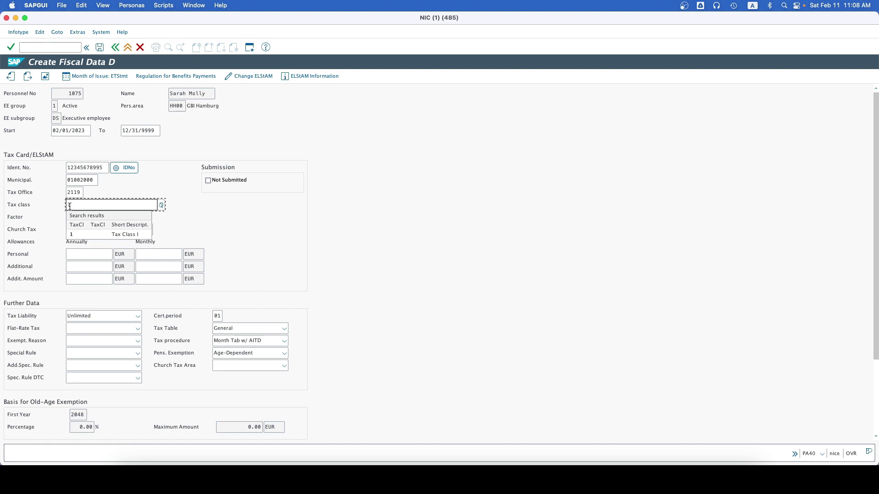
pyautogui.click(76, 233)
pyautogui.click(75, 230)
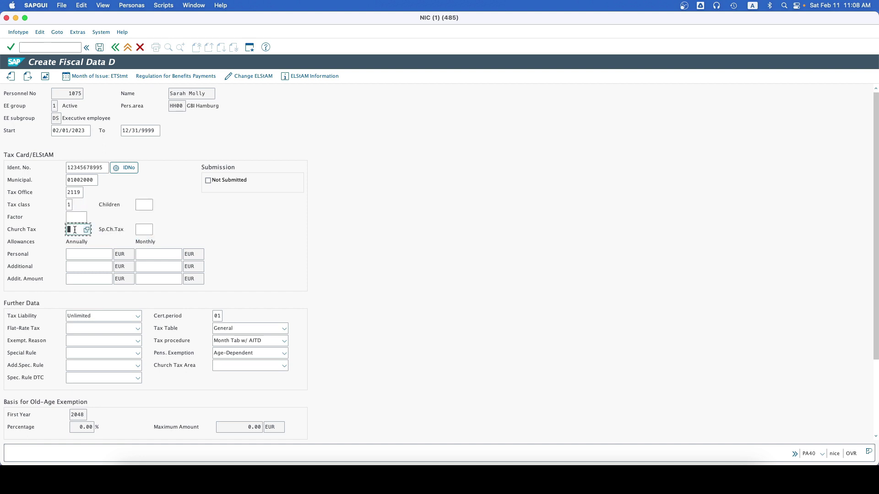
pyautogui.write('00')
# Step: Keep tax procedure Month Tab w/ AITD, set church tax area Schleswig-Holstein, and save the fiscal data
pyautogui.click(232, 341)
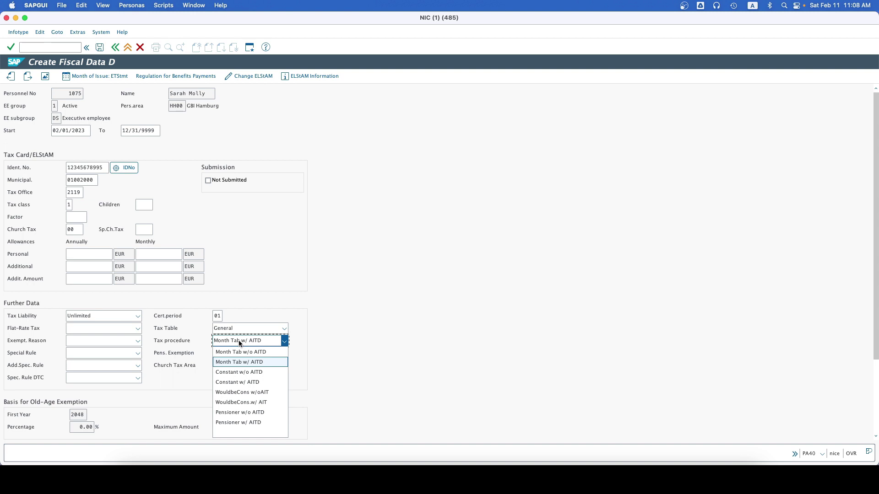
pyautogui.click(238, 339)
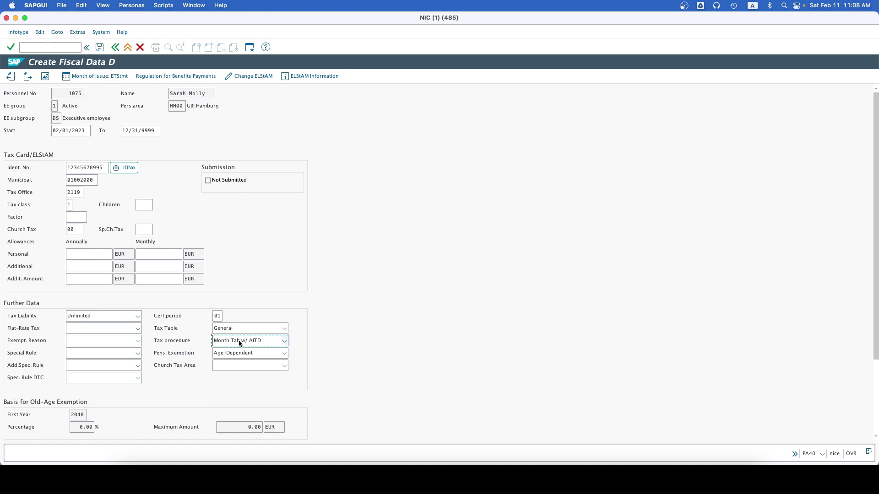
pyautogui.click(243, 366)
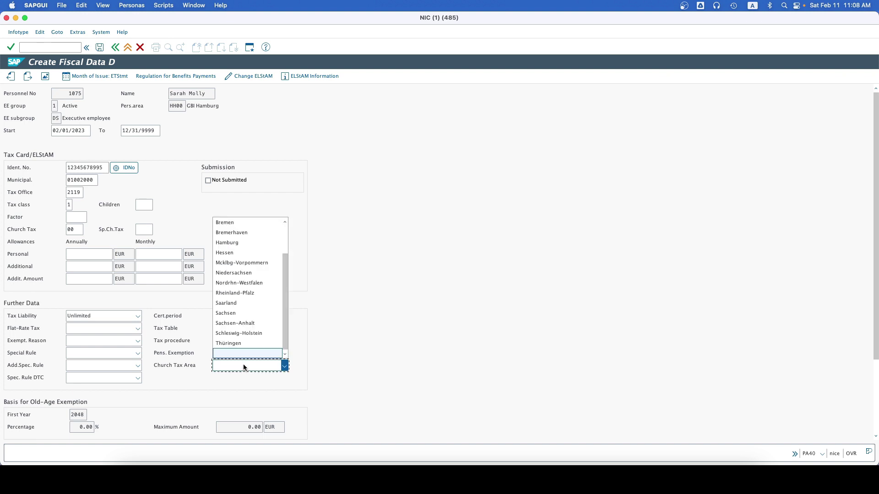
pyautogui.click(244, 334)
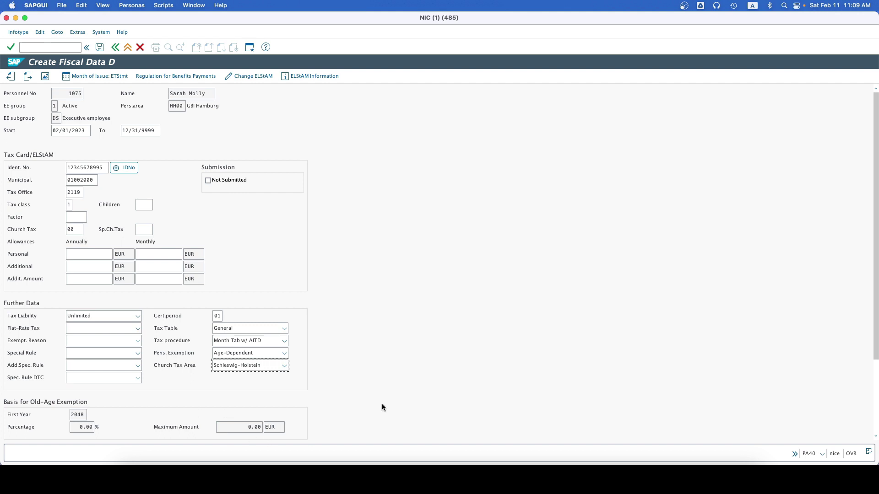
pyautogui.scroll(-5, 444, 355)
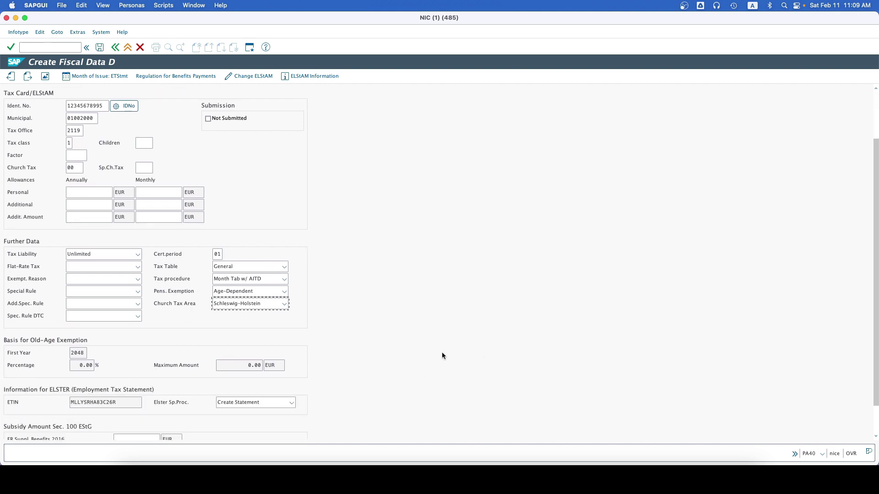
pyautogui.click(104, 46)
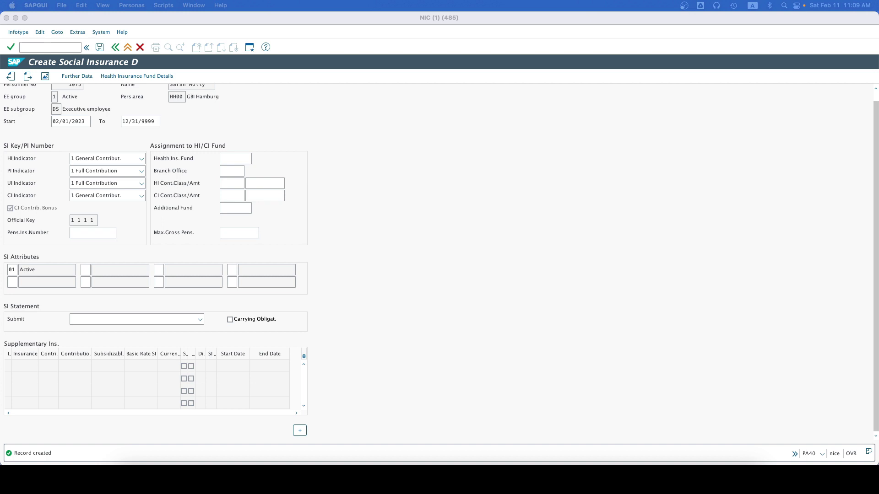
# Step: Paste the employee's pension insurance number and bring up the health insurance fund value list
pyautogui.click(88, 233)
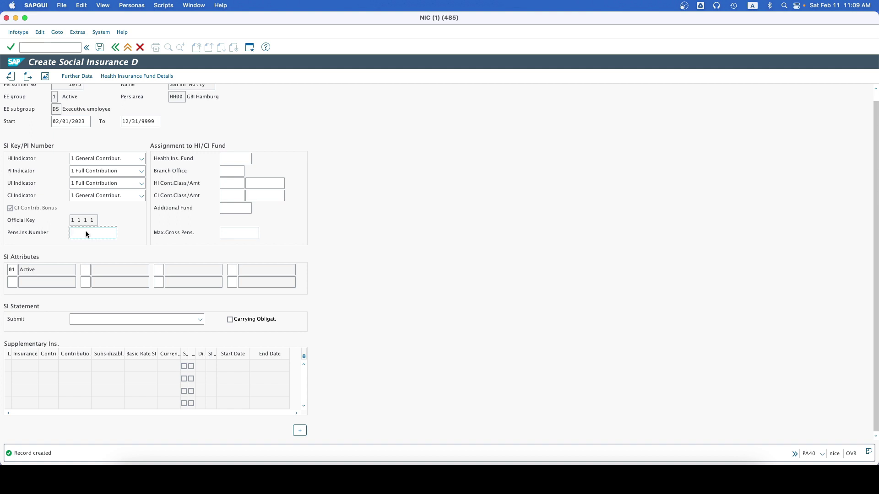
pyautogui.scroll(1, 124, 152)
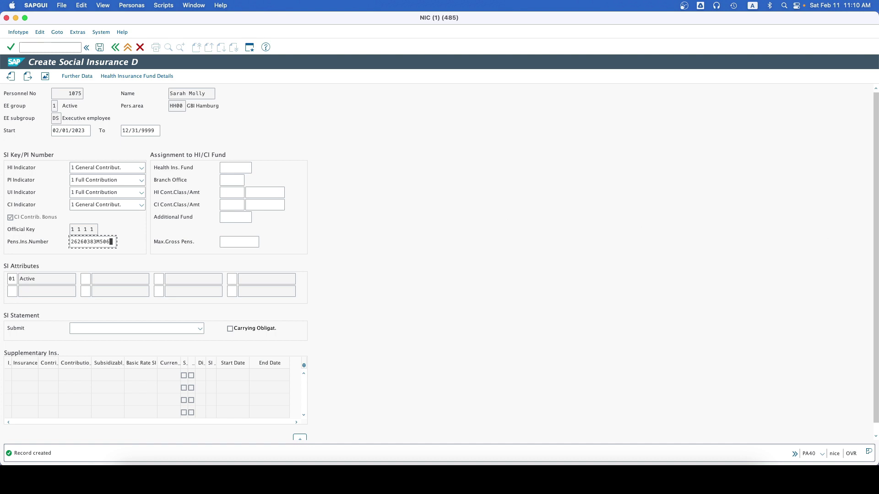
pyautogui.click(244, 167)
pyautogui.click(256, 168)
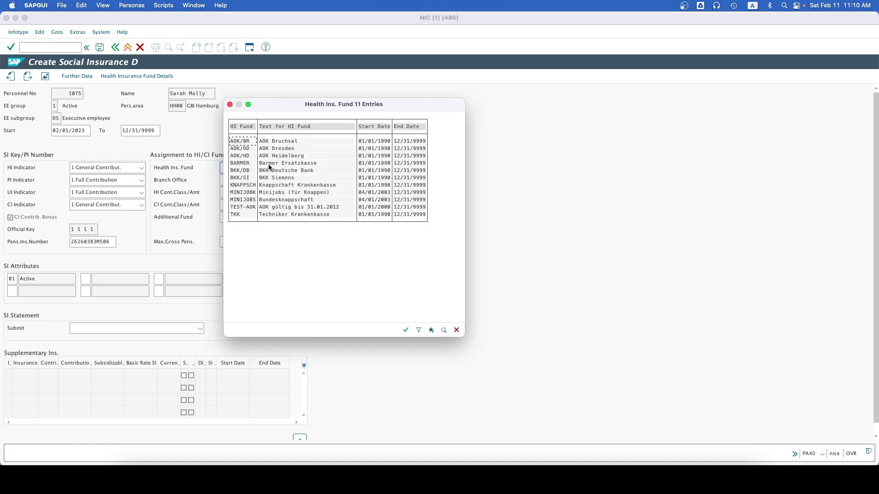
# Step: Select BARMER as the health insurance fund and attempt to save the social insurance record
pyautogui.click(269, 164)
pyautogui.doubleClick(241, 165)
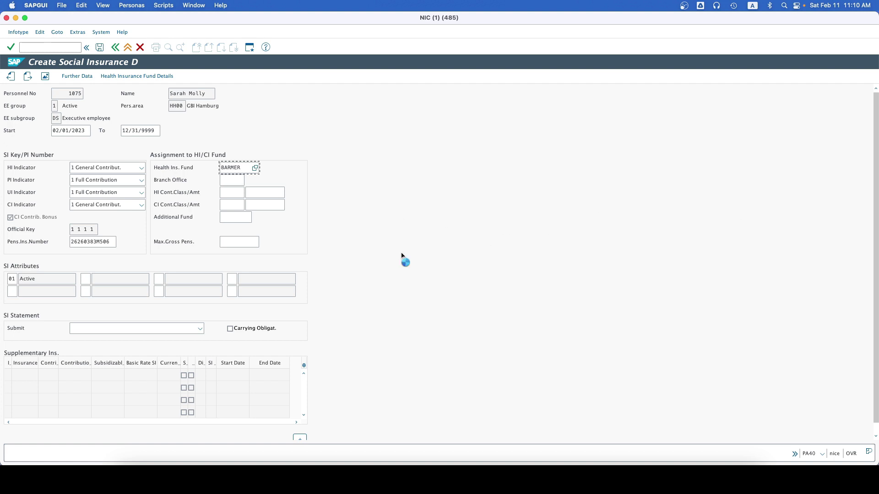
pyautogui.press('Return')
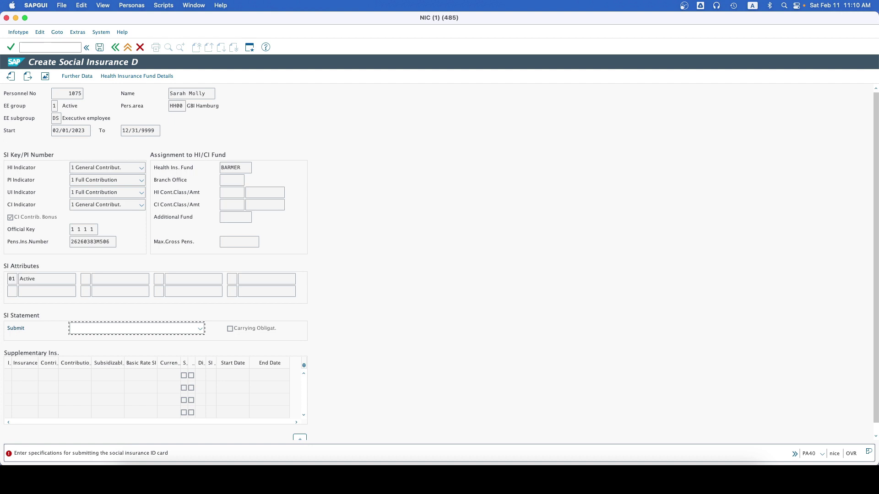
pyautogui.click(98, 48)
pyautogui.click(98, 48)
pyautogui.click(99, 48)
# Step: Leave supplementary insurance empty, set submission to 'No requirement to submit', and save
pyautogui.click(41, 375)
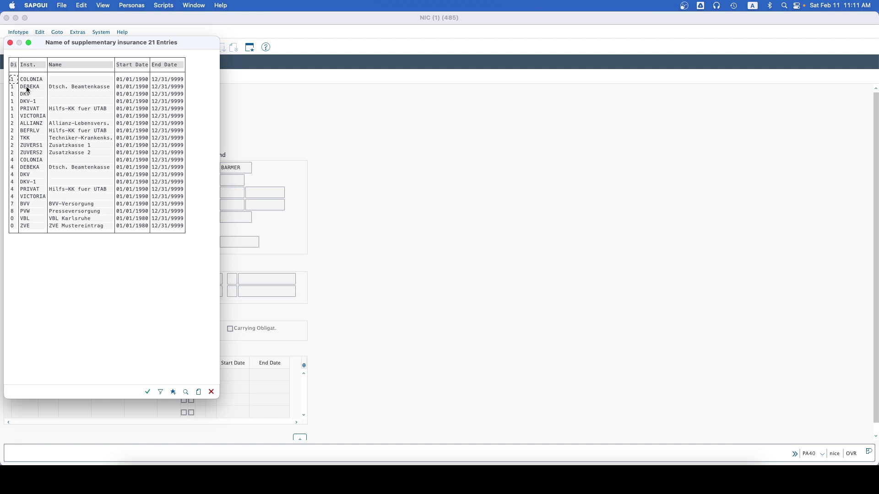
pyautogui.click(10, 43)
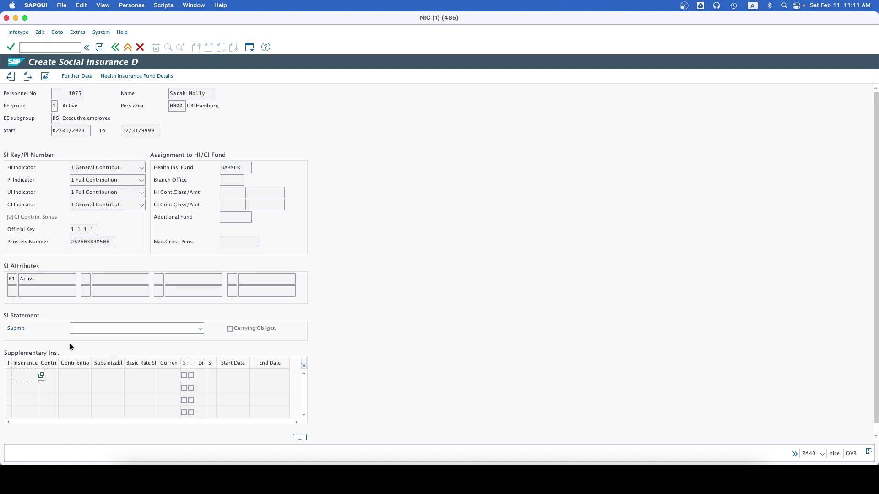
pyautogui.click(44, 277)
pyautogui.click(175, 324)
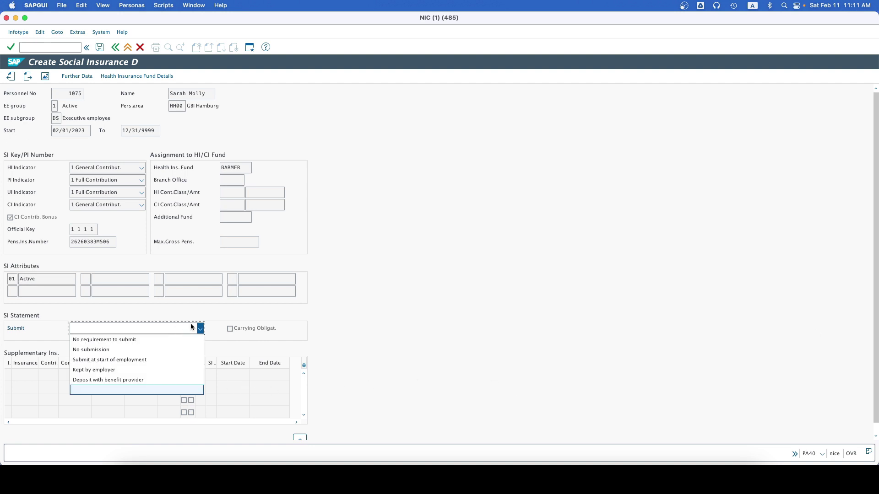
pyautogui.click(144, 337)
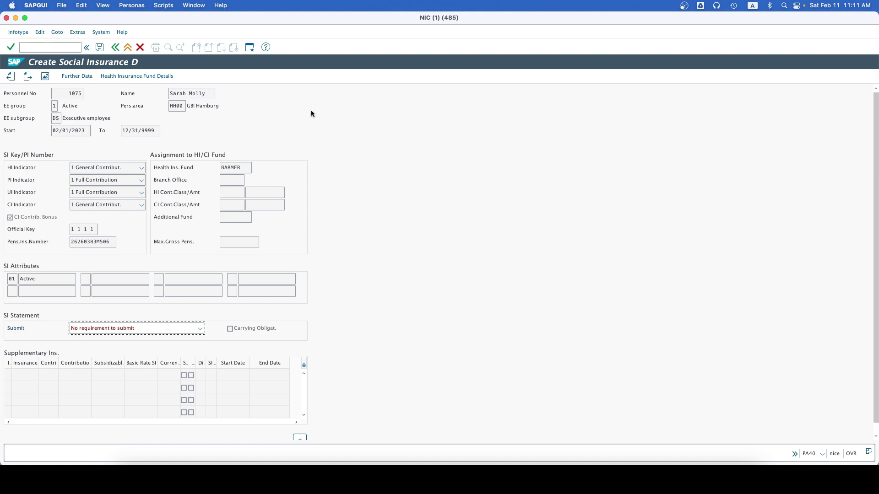
pyautogui.click(100, 47)
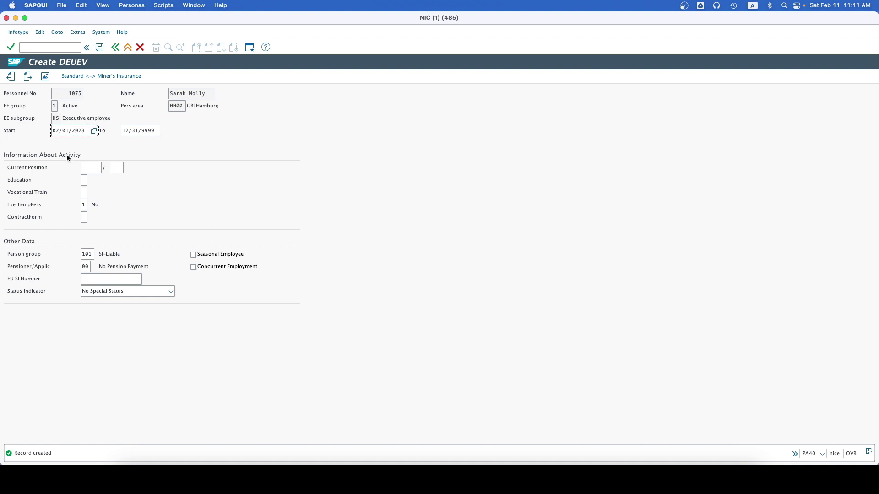
# Step: Enter activity key 92194 in Current Position after twice dismissing its value-range search help
pyautogui.click(94, 169)
pyautogui.click(104, 168)
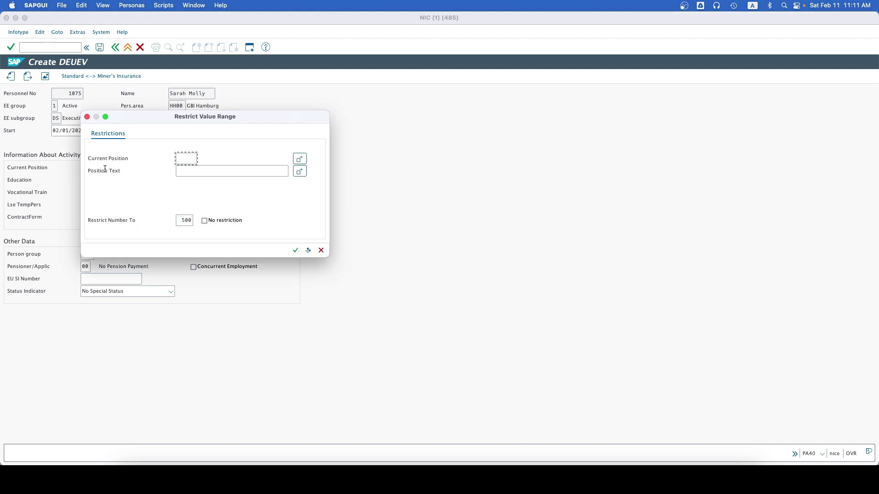
pyautogui.click(85, 118)
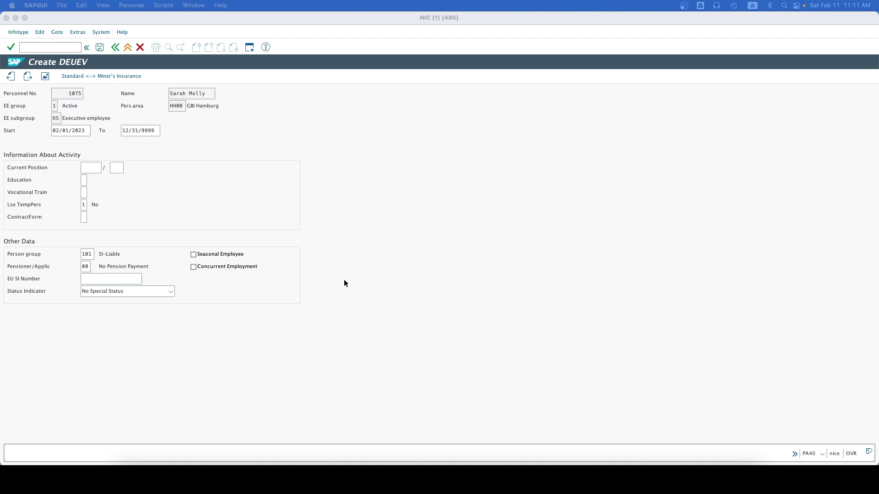
pyautogui.click(88, 168)
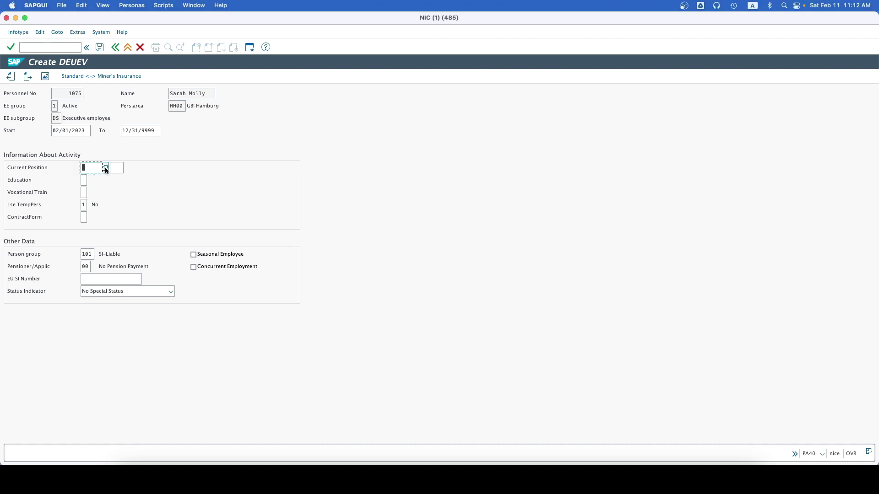
pyautogui.click(106, 169)
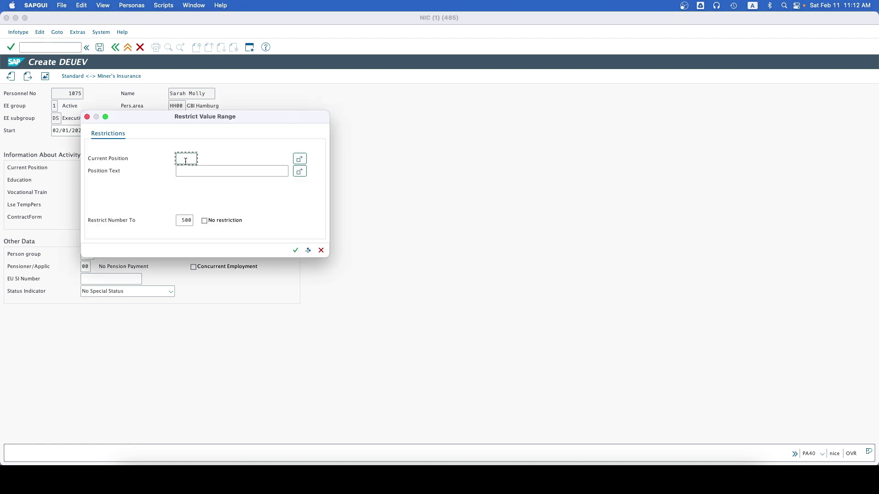
pyautogui.click(87, 117)
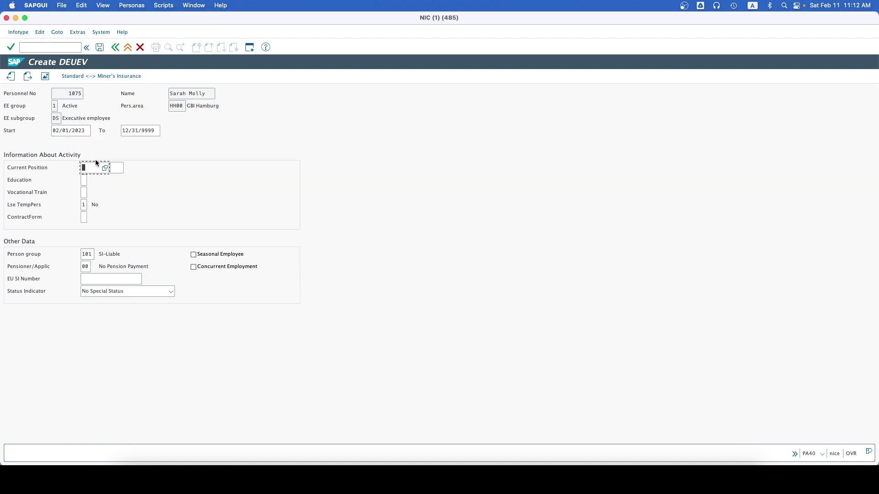
pyautogui.write('92')
pyautogui.write('134')
# Step: Fill in occupation key 005, education 4, vocational training 3 and contract form 1, then save
pyautogui.click(119, 168)
pyautogui.write('00')
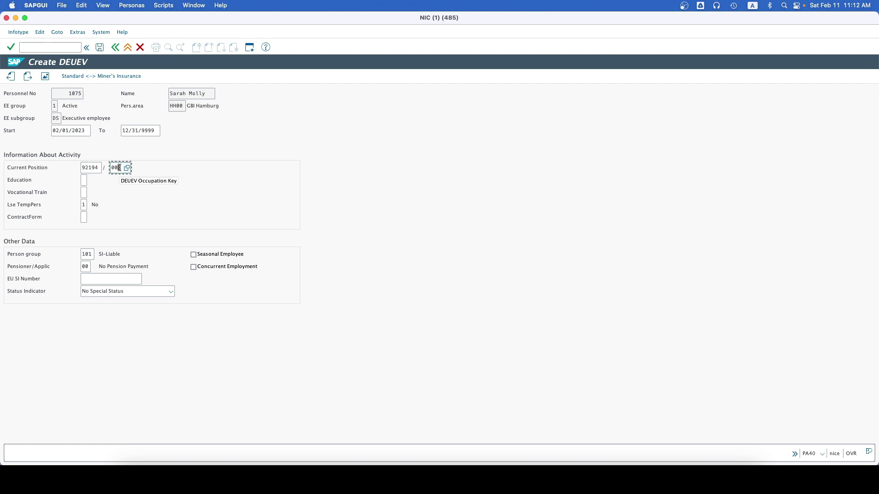
pyautogui.write('5')
pyautogui.click(85, 182)
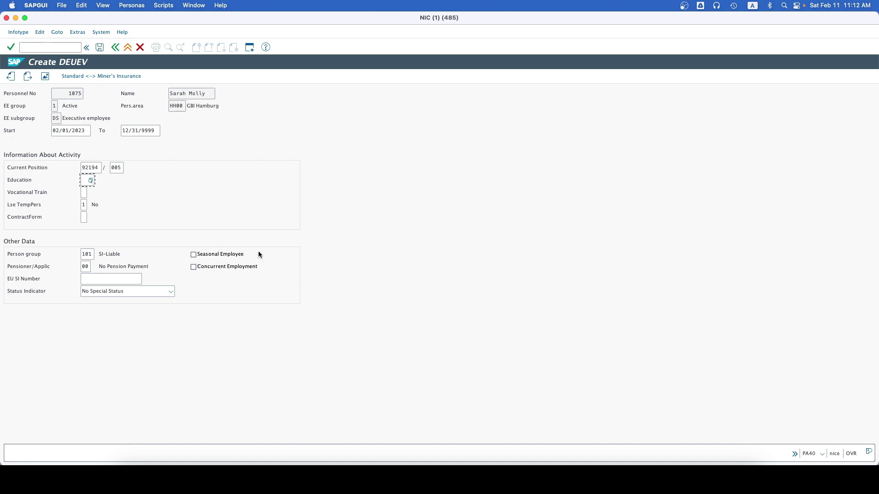
pyautogui.write('4')
pyautogui.click(84, 193)
pyautogui.write('3')
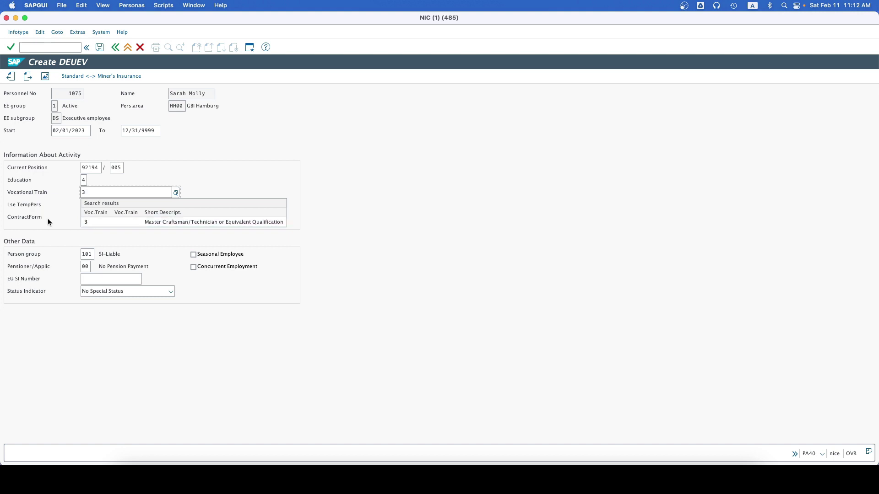
pyautogui.click(85, 221)
pyautogui.click(84, 220)
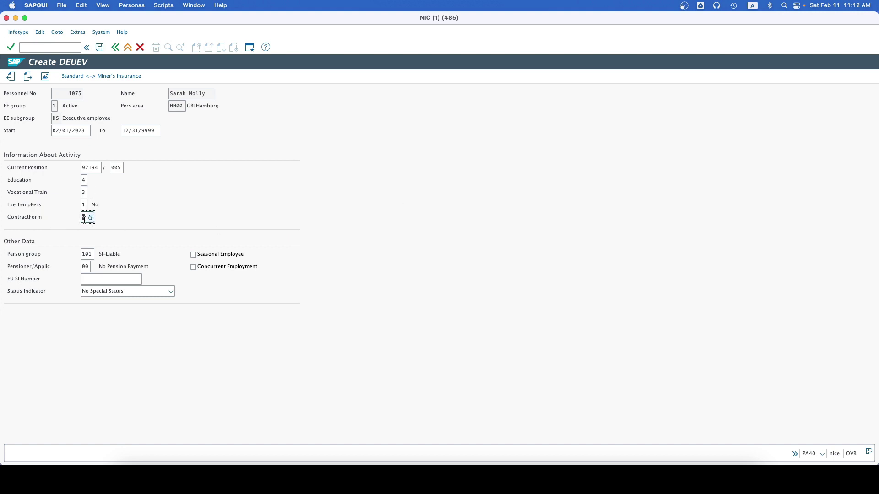
pyautogui.write('1')
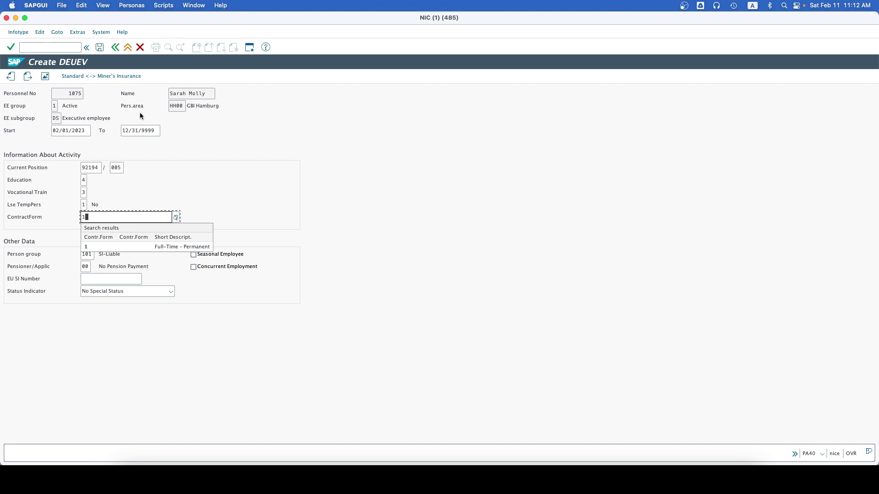
pyautogui.click(99, 48)
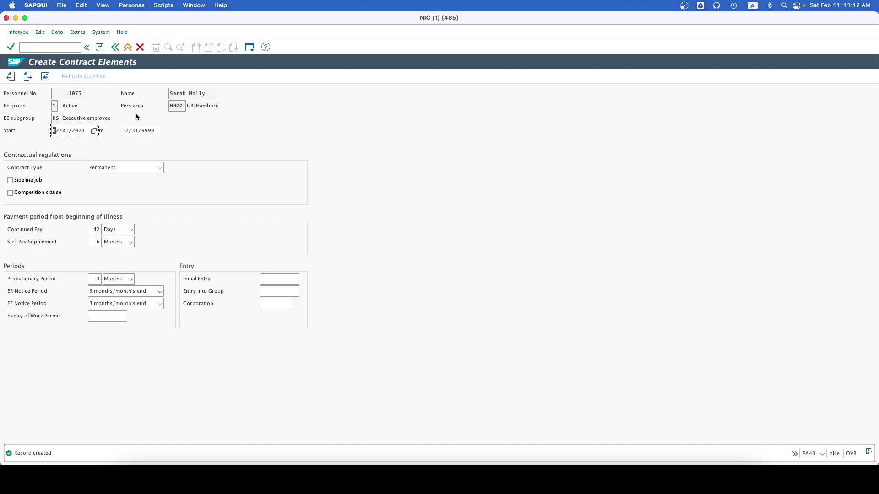
# Step: Save the contract elements and the probation-expiry task dated 05/01/2023
pyautogui.click(99, 47)
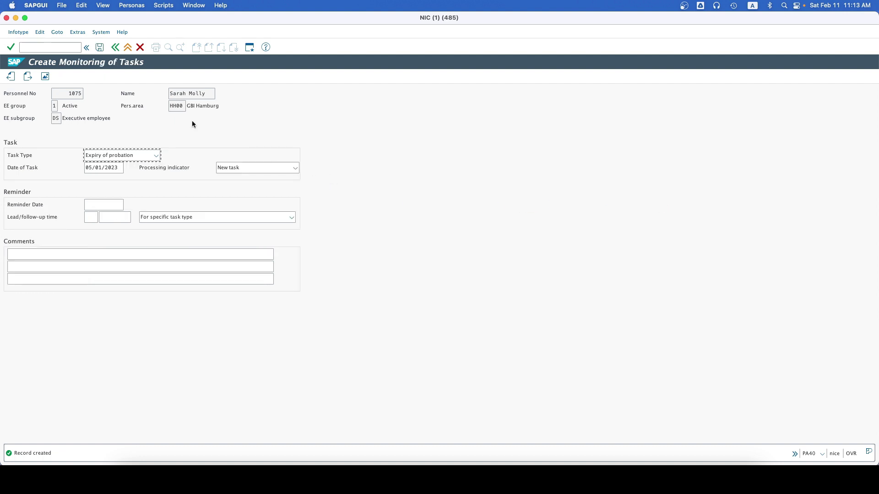
pyautogui.click(99, 47)
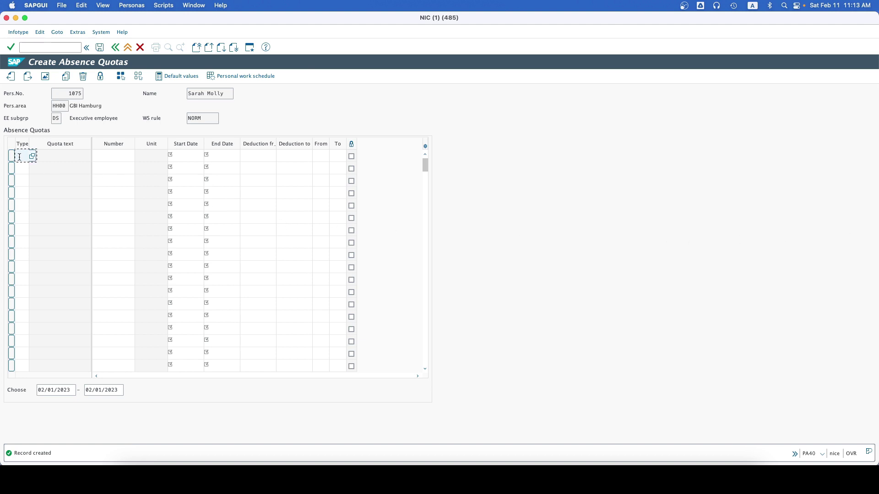
# Step: Clear the trial quota type 31 and save the absence quotas with no entries
pyautogui.write('31')
pyautogui.click(106, 157)
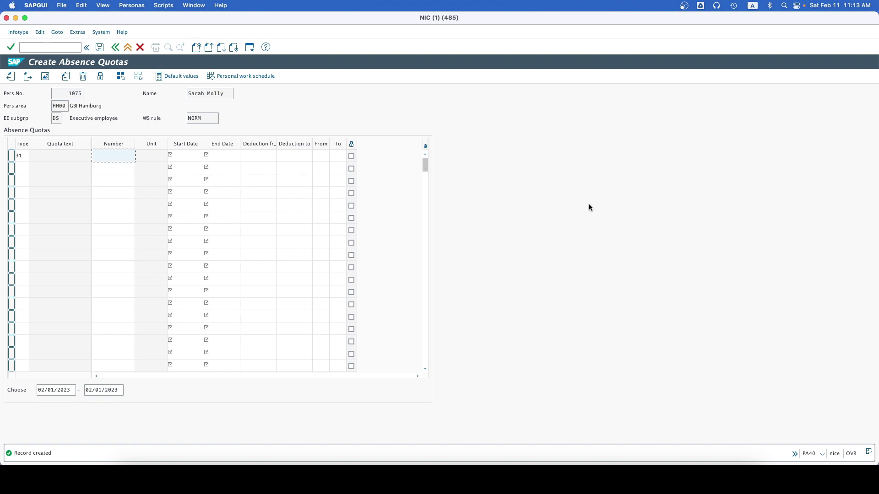
pyautogui.click(23, 155)
pyautogui.press('BackSpace')
pyautogui.press('BackSpace')
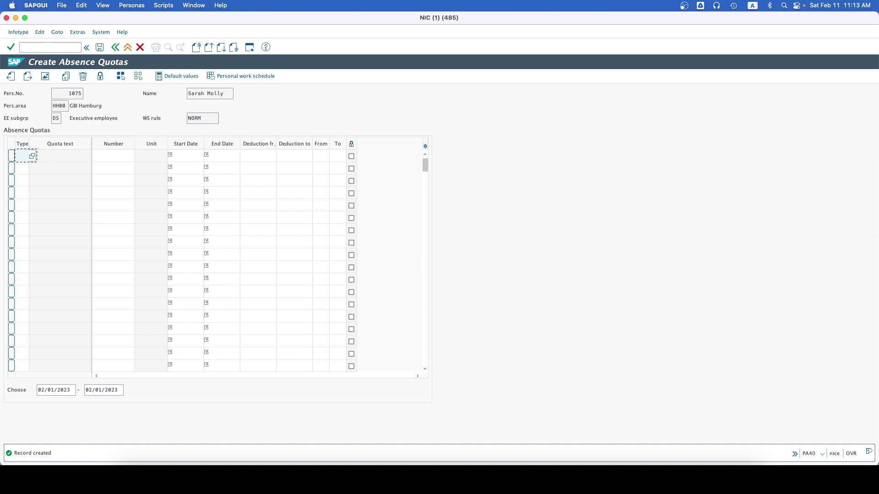
pyautogui.click(100, 47)
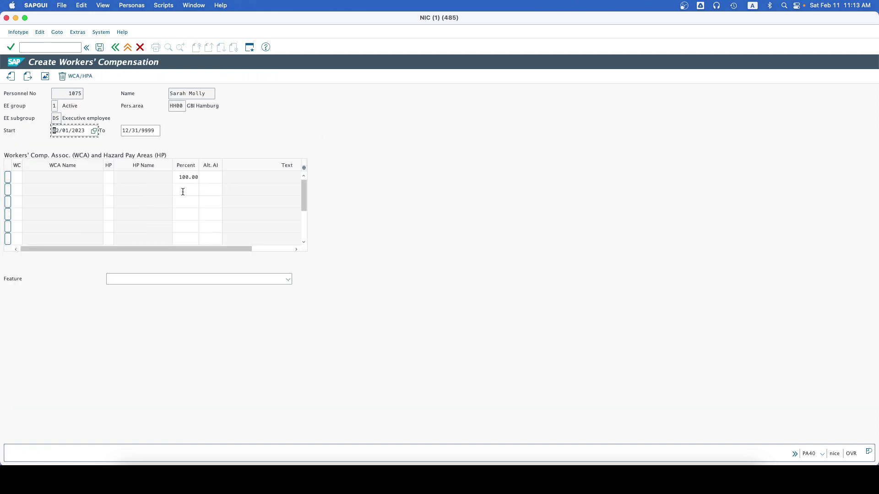
# Step: Save workers' compensation 31 Administration WCA with hazard pay area 01 in the first row
pyautogui.click(16, 177)
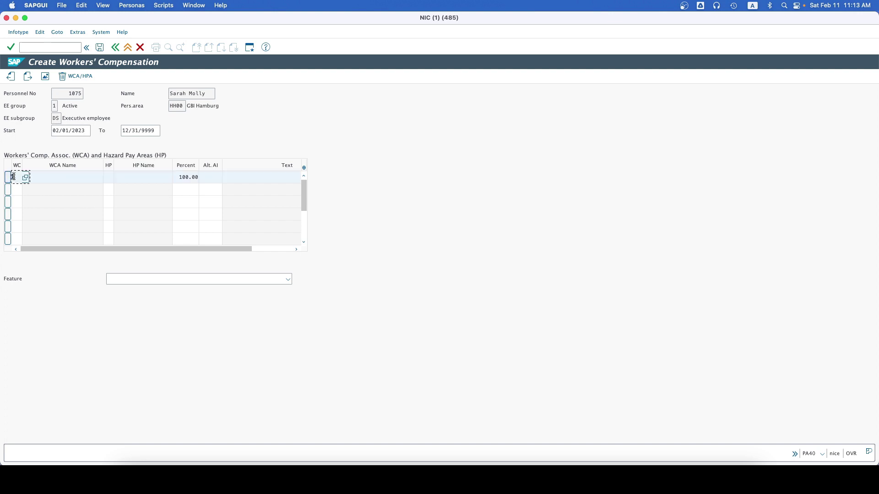
pyautogui.write('31')
pyautogui.click(110, 177)
pyautogui.write('01')
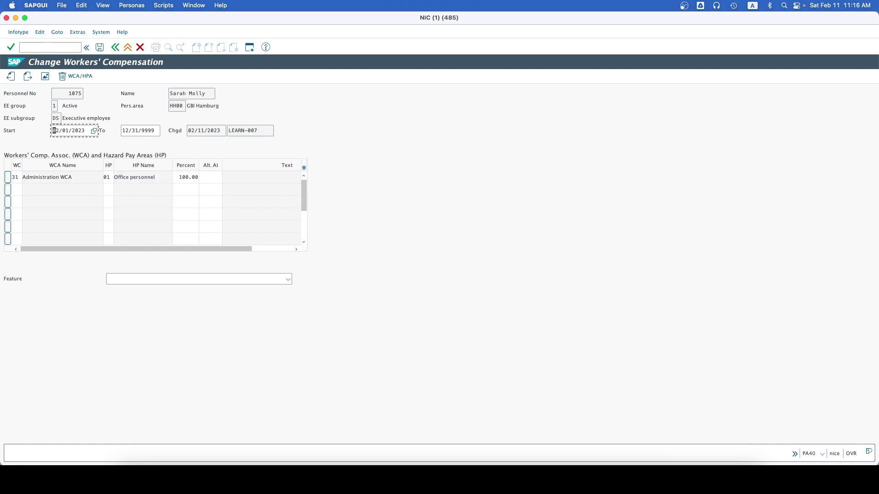
pyautogui.click(100, 51)
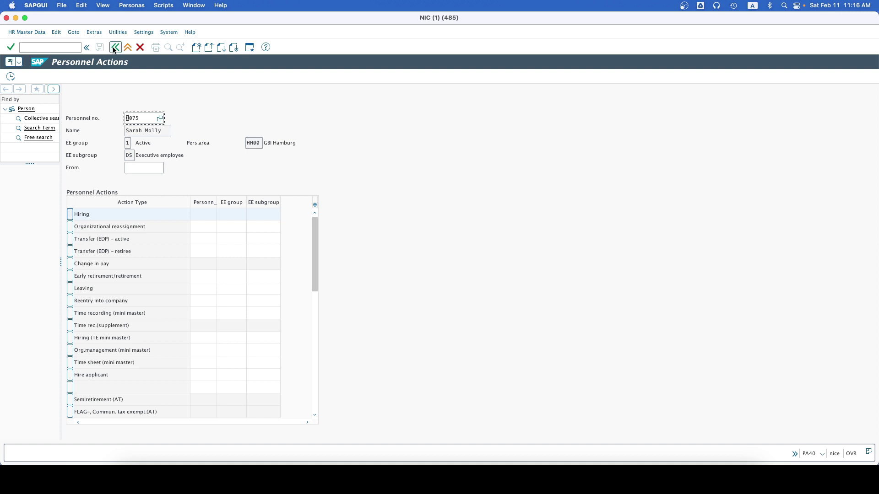
# Step: Exit PA40 to SAP Easy Access and collapse the Human Resources menu tree
pyautogui.click(115, 48)
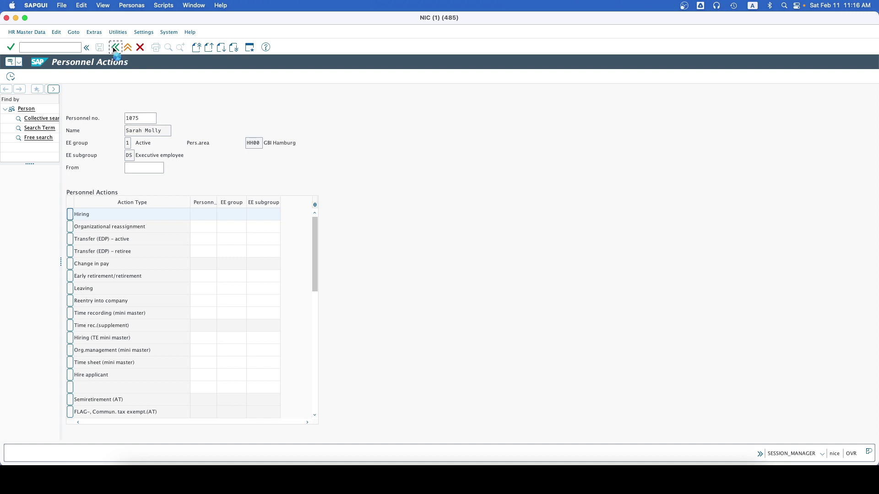
pyautogui.click(36, 217)
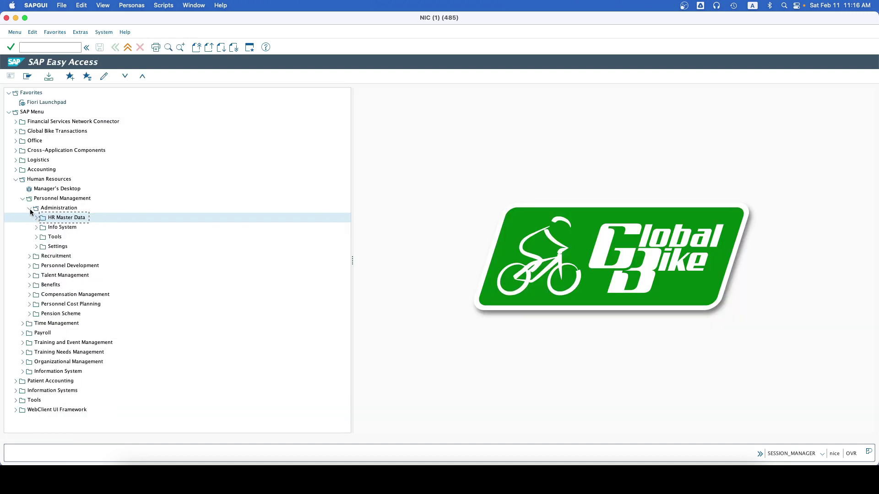
pyautogui.click(29, 208)
pyautogui.click(22, 198)
pyautogui.click(15, 179)
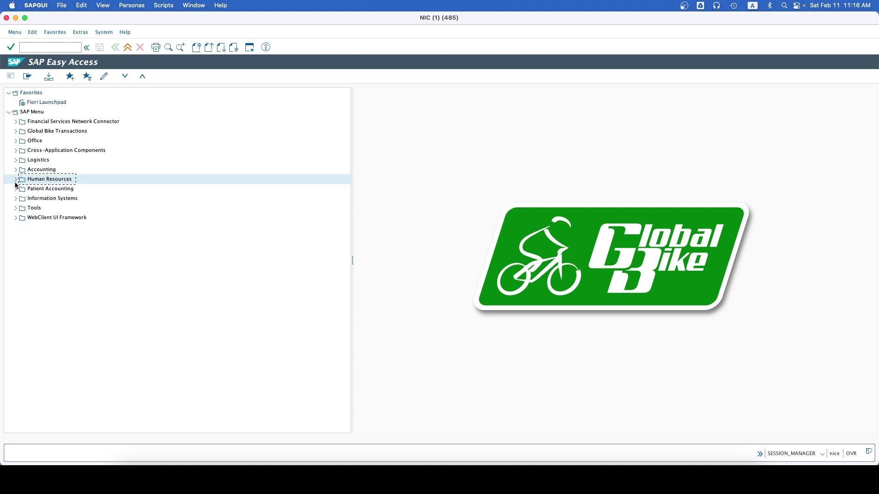